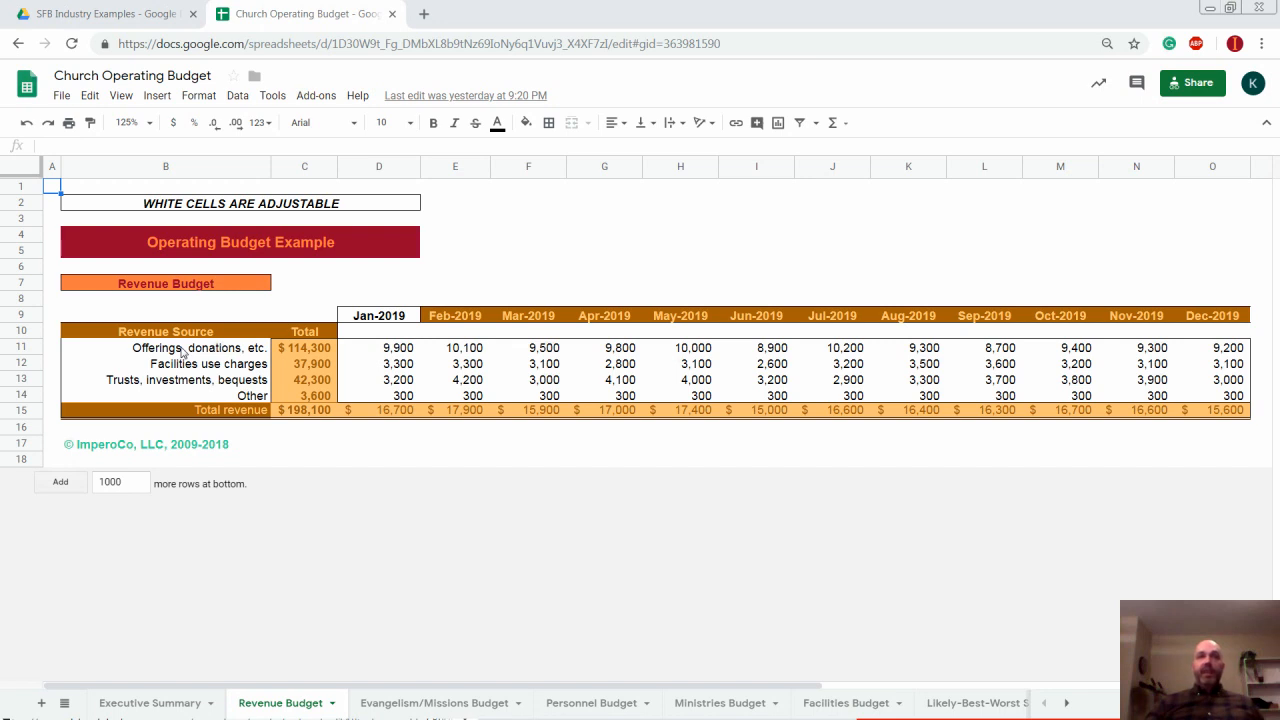
Review the adjustable cells of the Revenue Budget: the source names, the starting month and the monthly amounts for all four revenue sources.
left_click(182, 352)
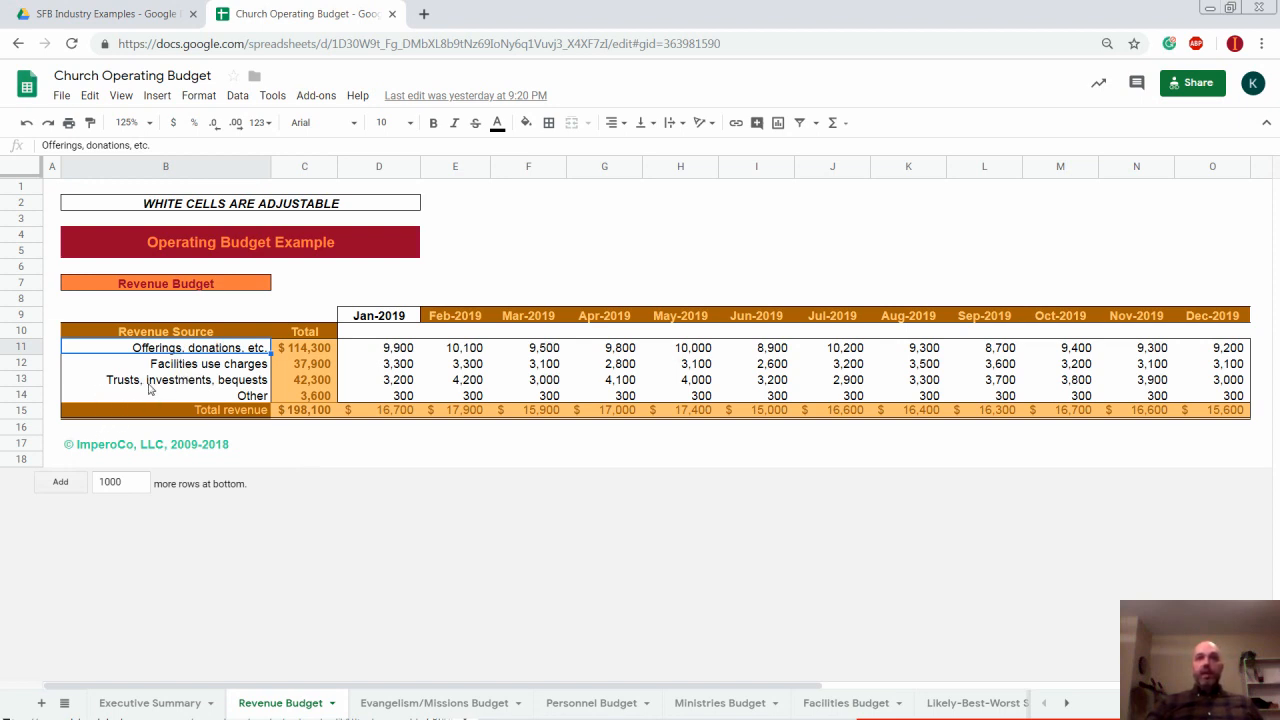
left_click_drag(372, 350, 1228, 350)
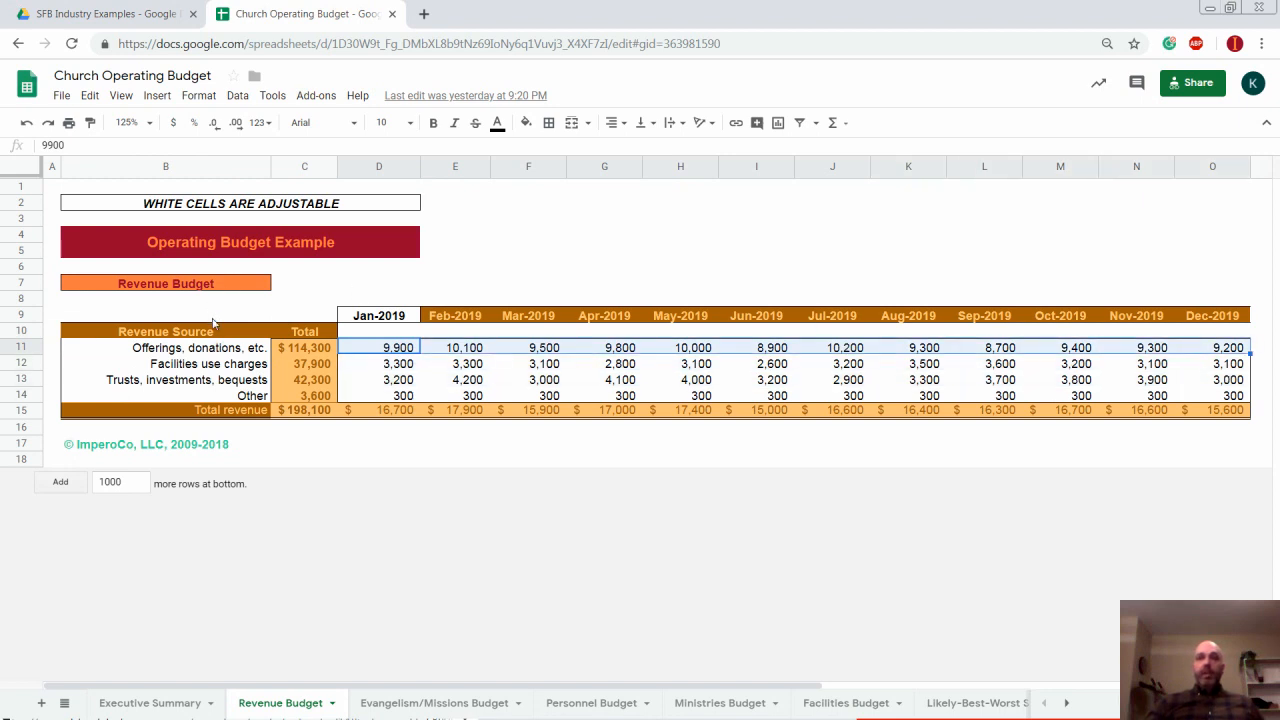
left_click(390, 331)
left_click(387, 317)
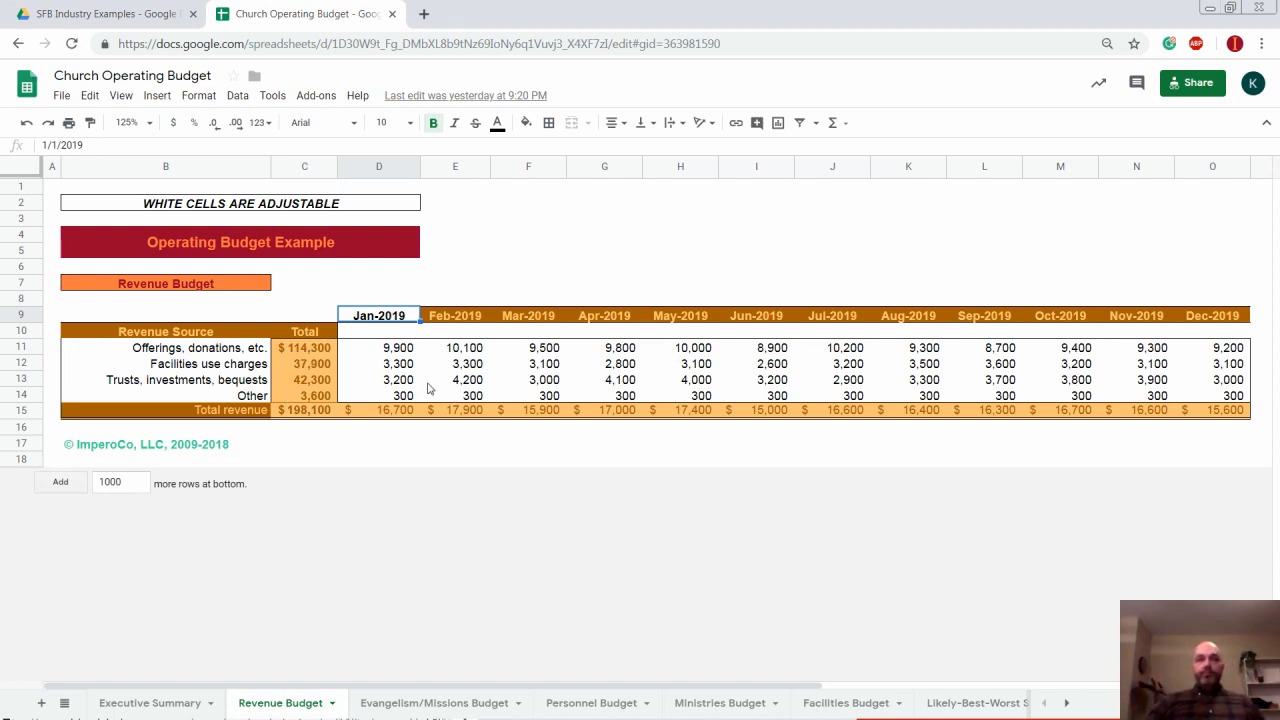
left_click(406, 352)
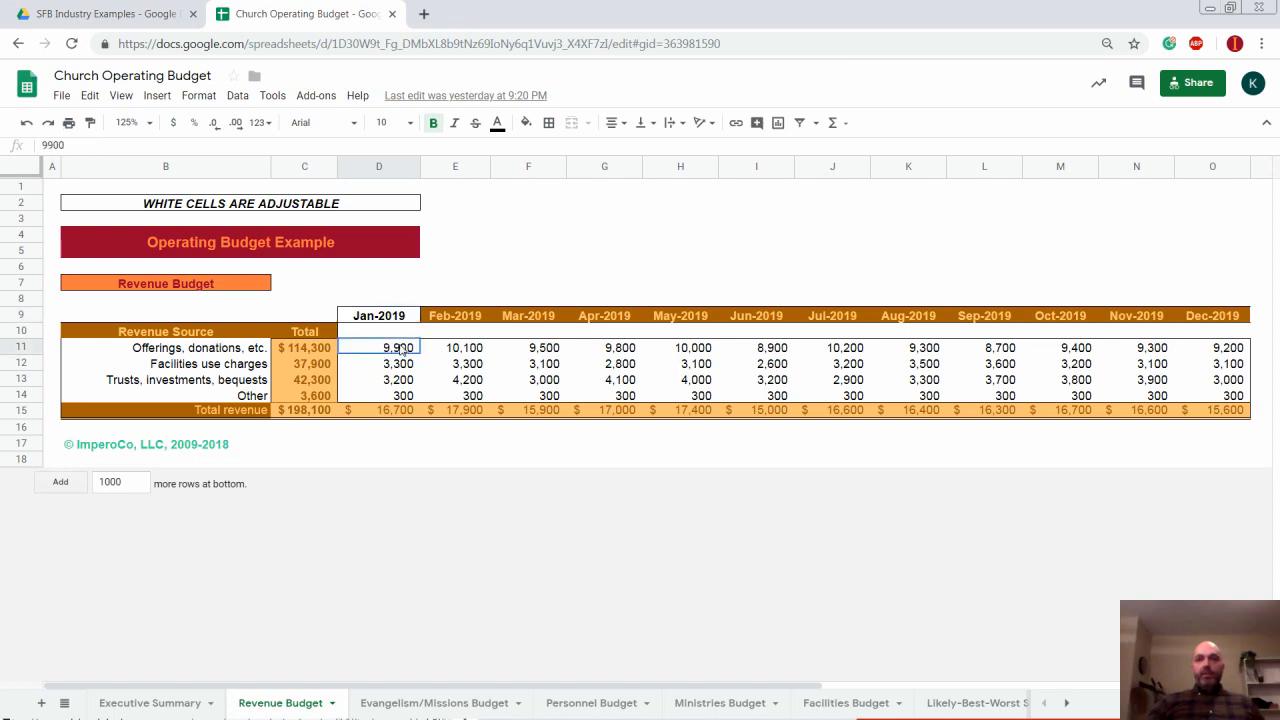
left_click(1244, 396, "shift")
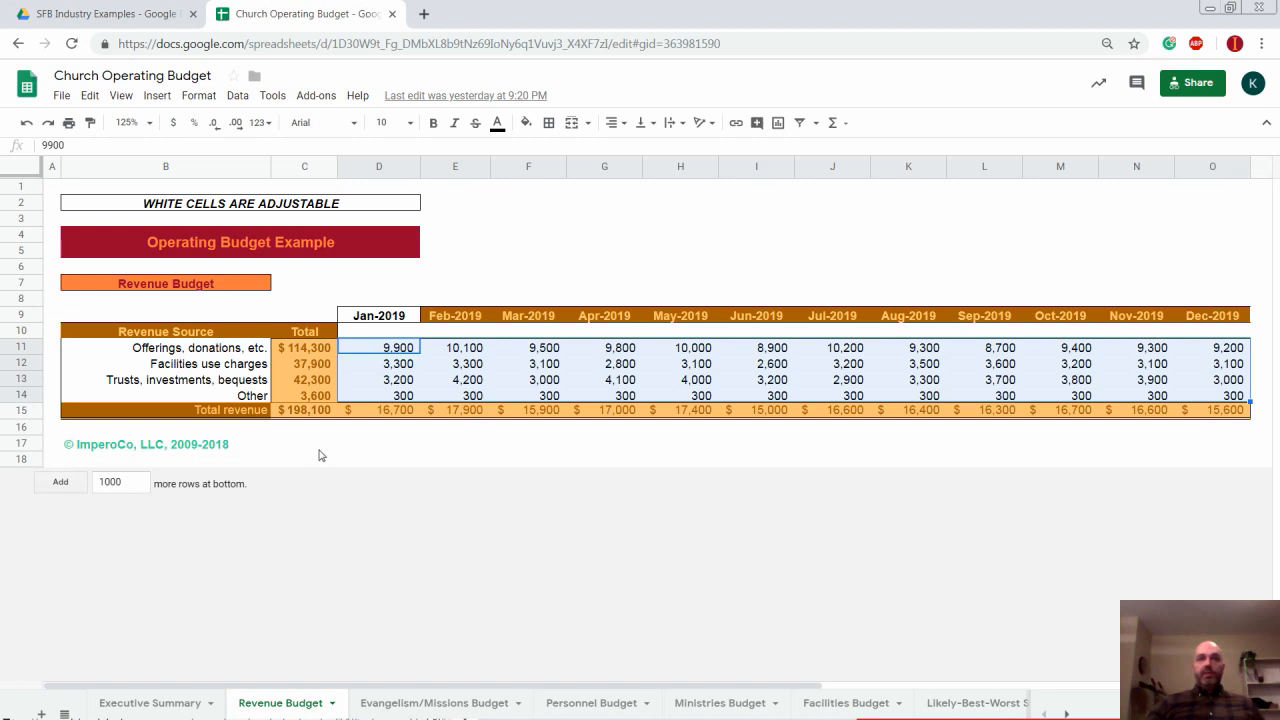
Examine the revenue table's calculated Total column and the date formula behind the Feb-2019 heading.
left_click(236, 207)
left_click(190, 332)
left_click(305, 333)
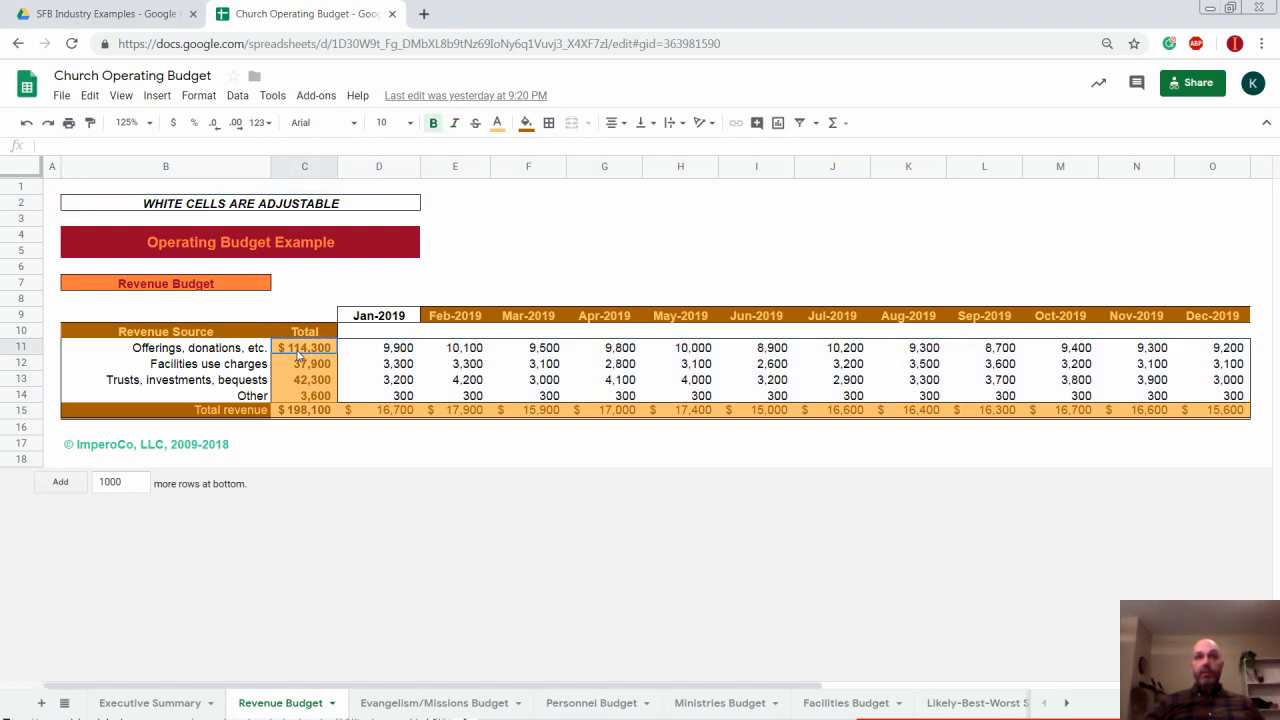
left_click(452, 316)
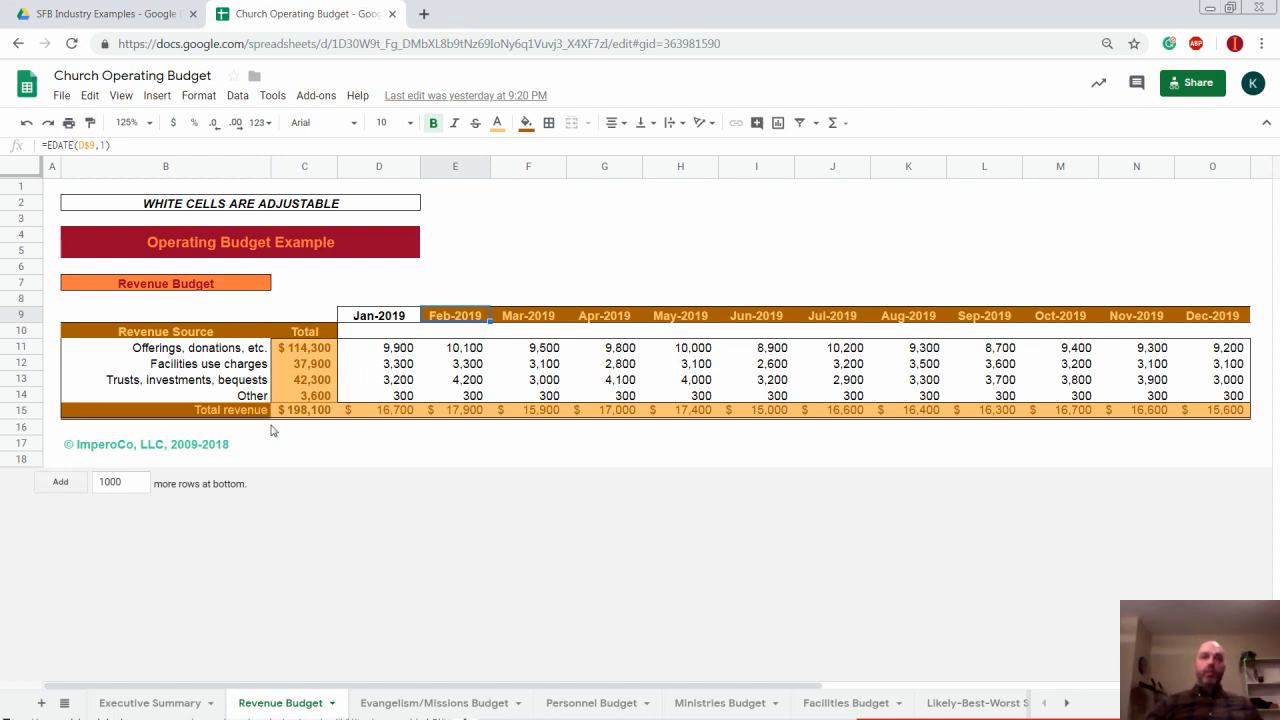
Open the Evangelism/Missions Budget sheet and unfreeze its top rows.
left_click(405, 705)
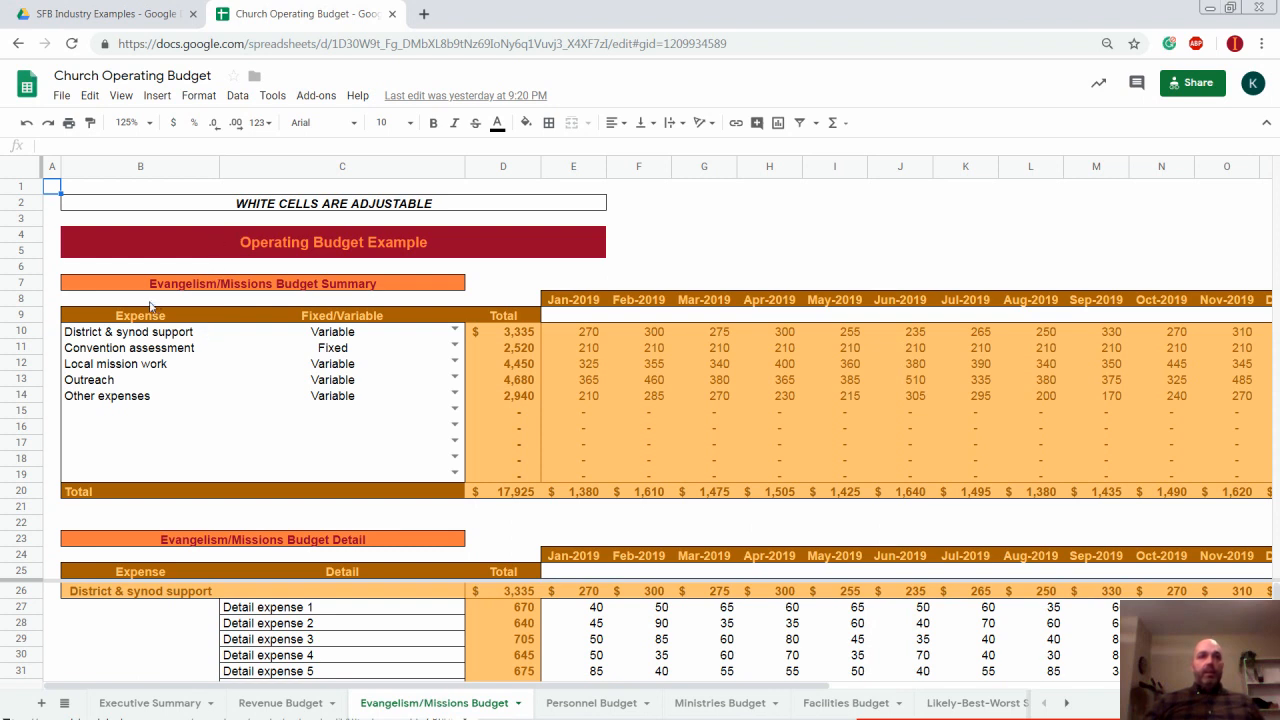
left_click_drag(153, 578, 182, 176)
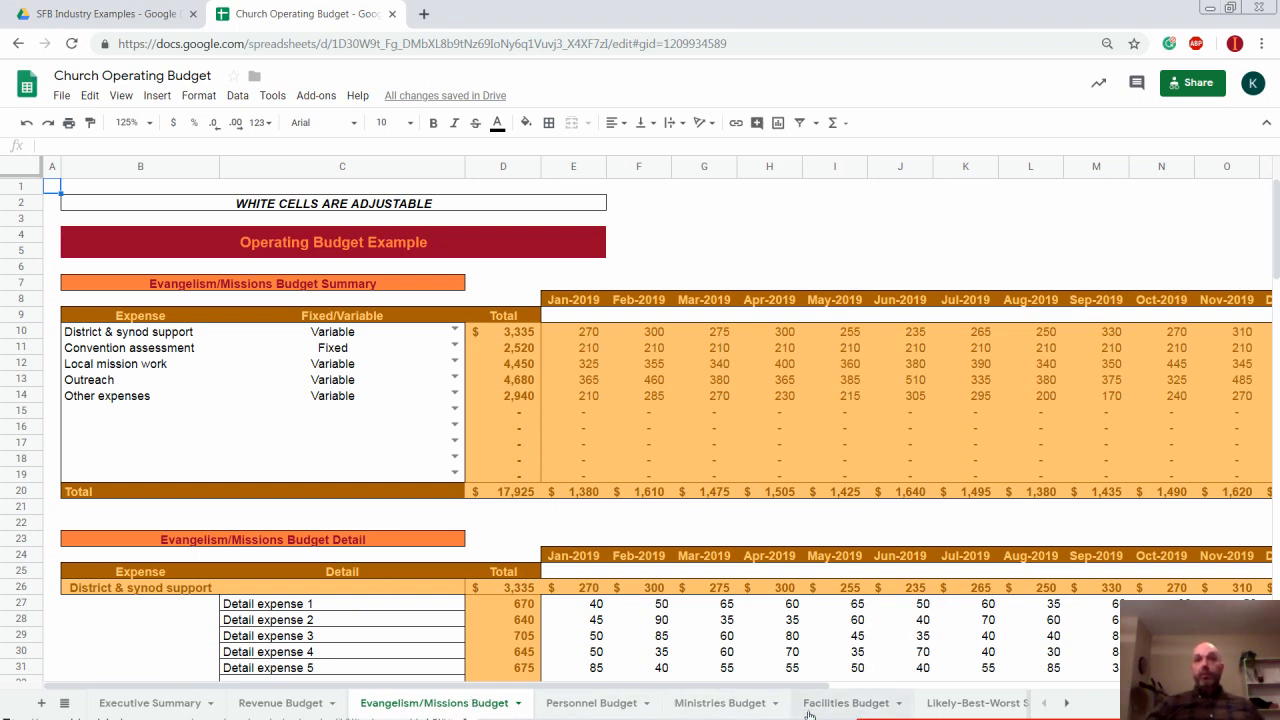
Browse the Personnel, Ministries and Facilities budget sheets and return to the Evangelism/Missions Budget sheet.
left_click(718, 705)
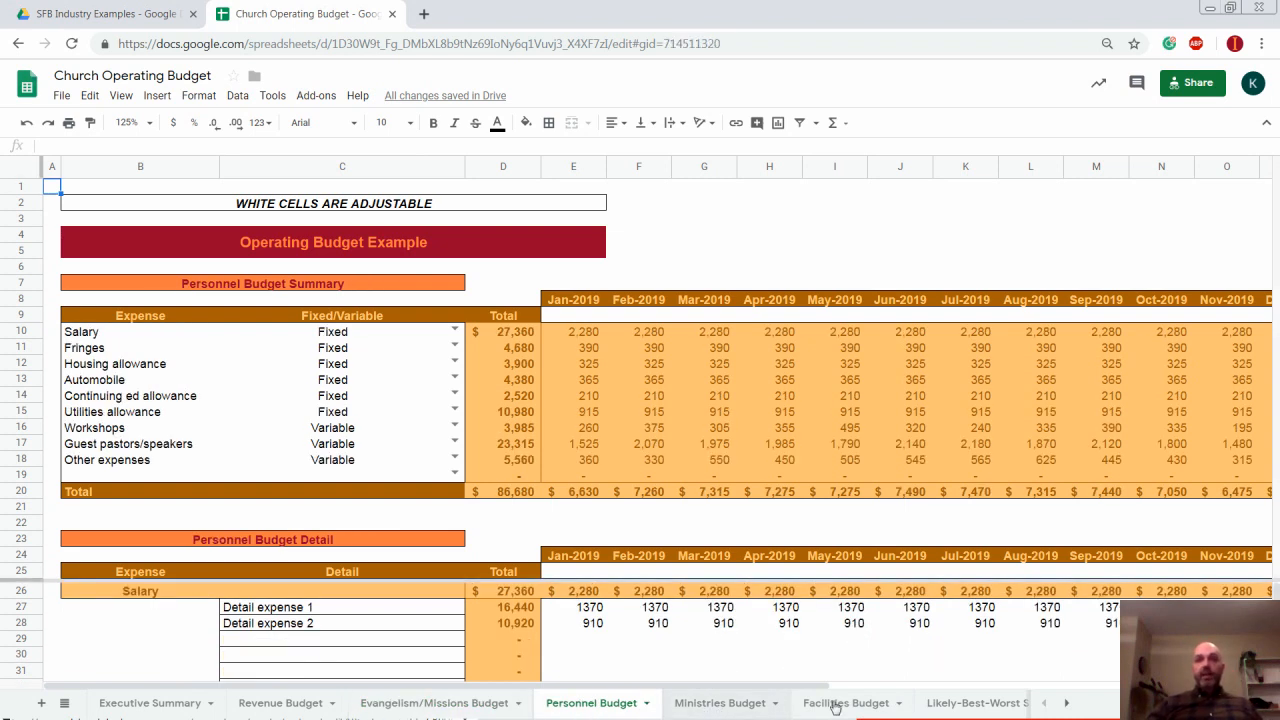
left_click(830, 705)
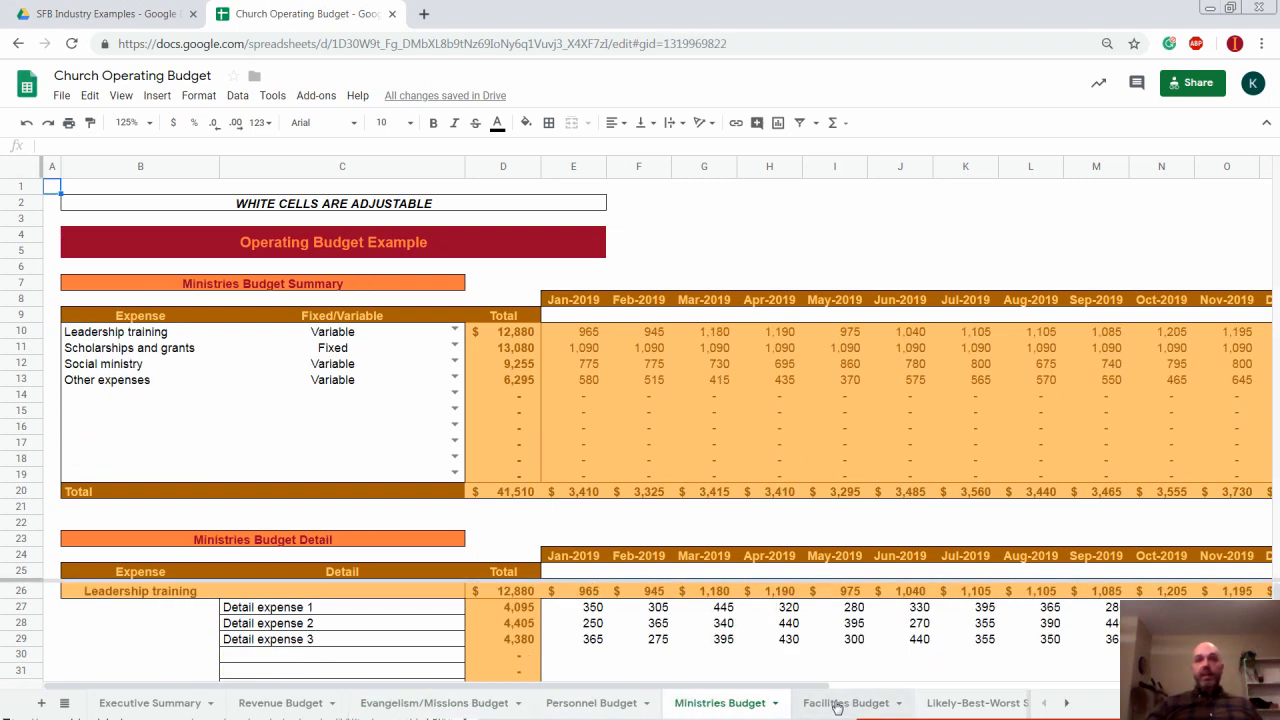
left_click(448, 706)
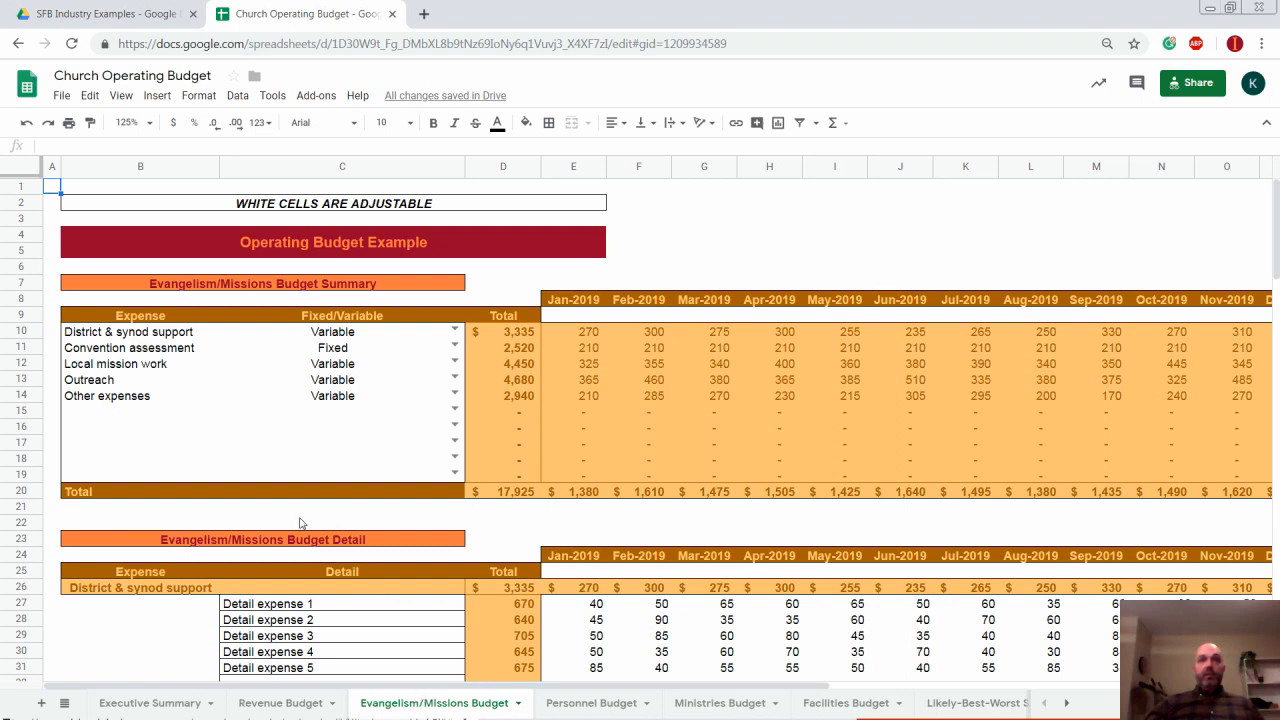
Compare the expense categories in the Evangelism/Missions and Personnel budget summaries.
left_click(125, 334)
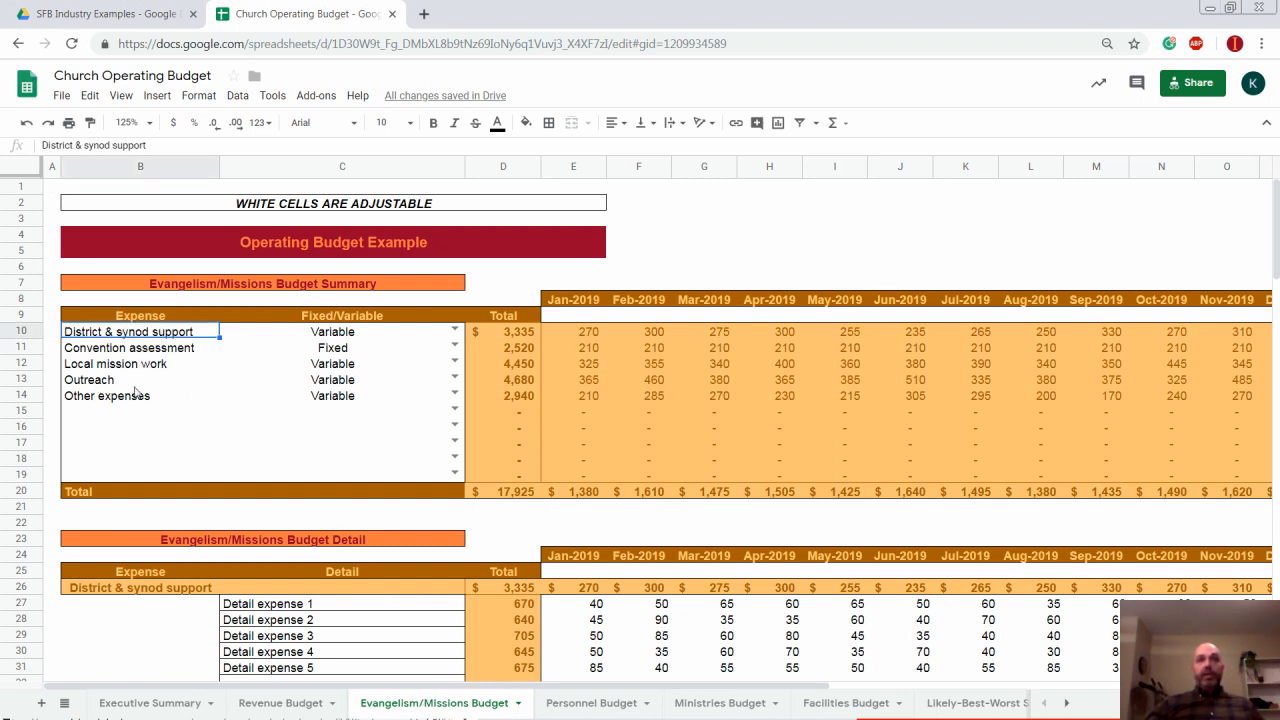
left_click(587, 703)
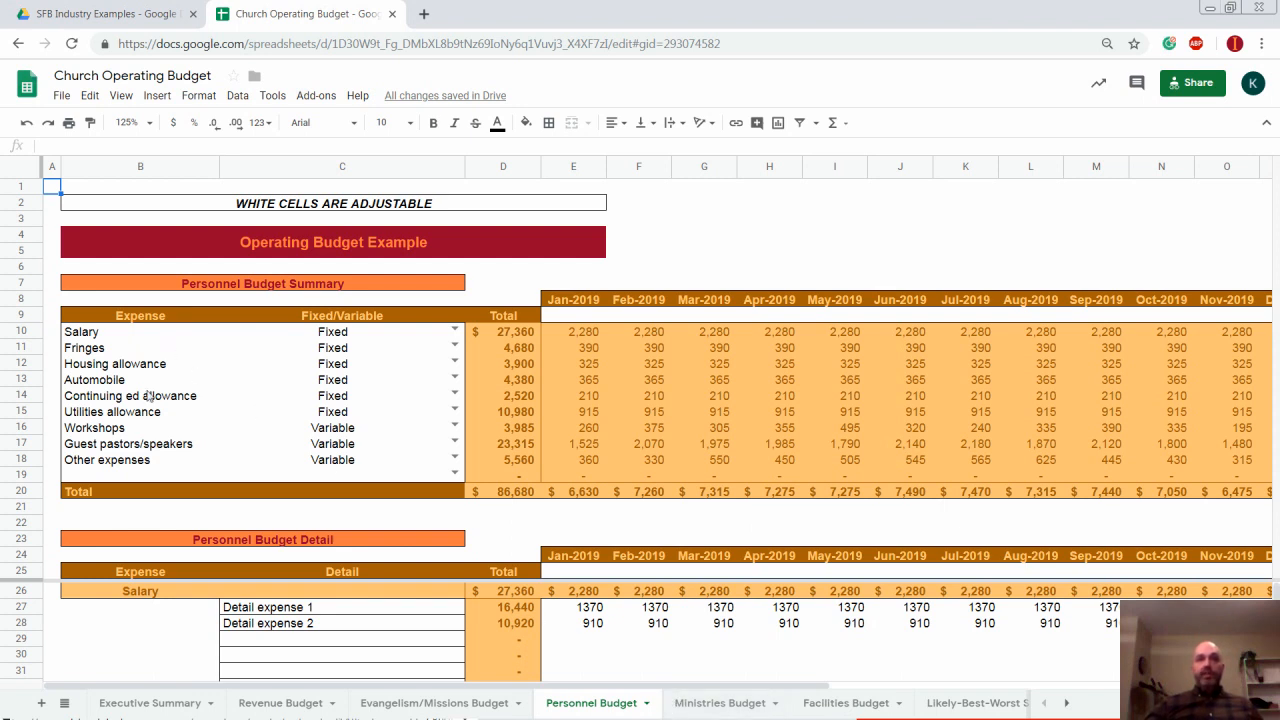
left_click(449, 706)
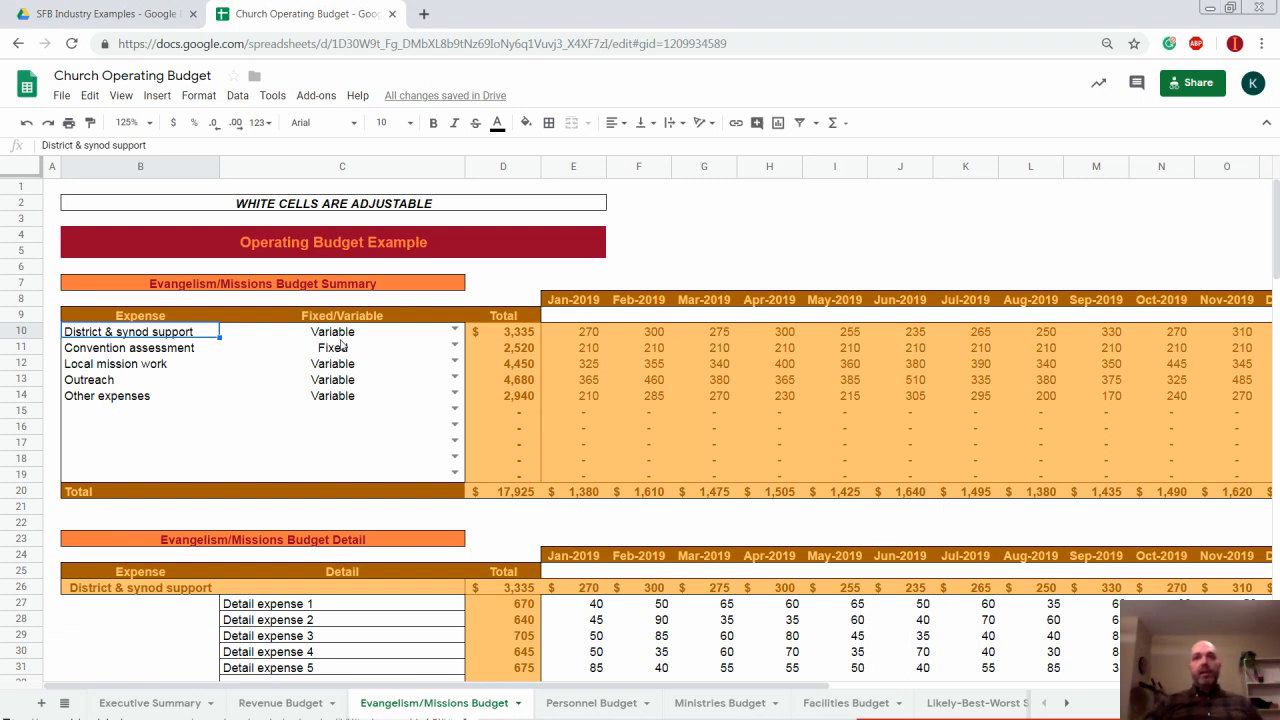
Inspect the calculated amounts of the Evangelism/Missions summary and the formula of the District & synod support heading in the detail section.
mouse_move(716, 350)
left_mouse_down()
mouse_move(1170, 380)
mouse_move(1250, 418)
mouse_move(1250, 450)
left_mouse_up()
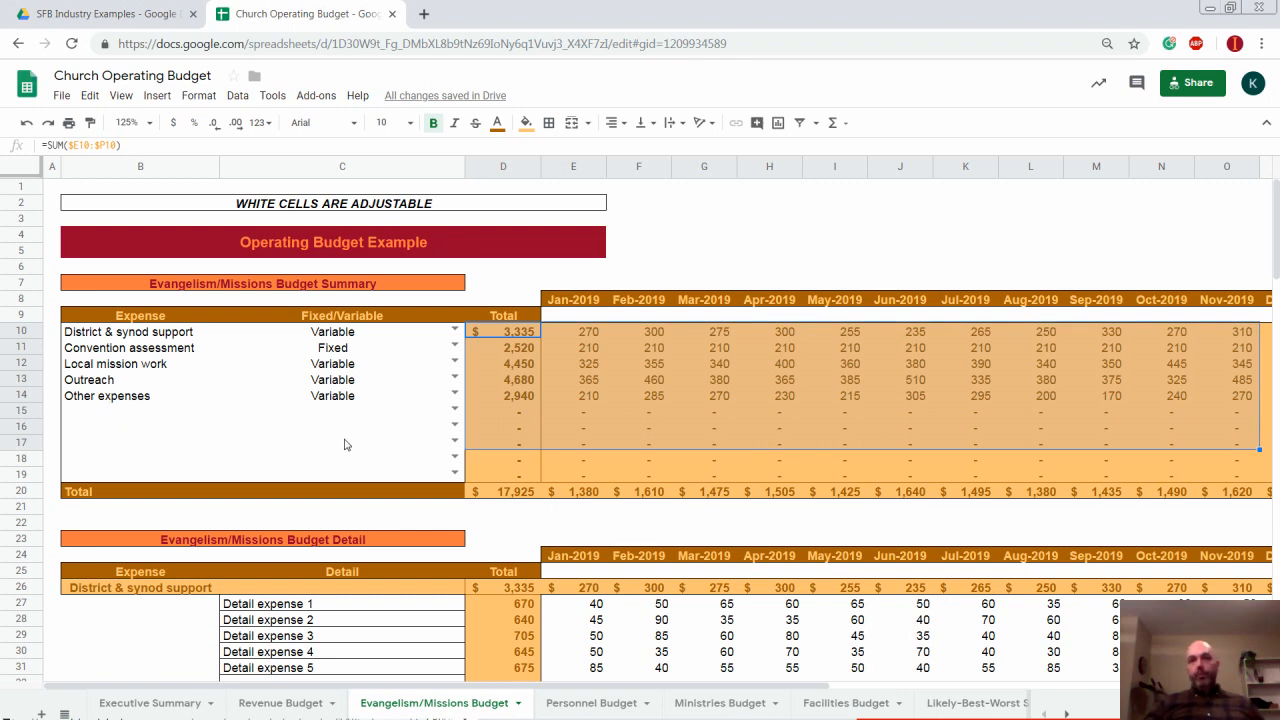
scroll(346, 440, "down", 1)
scroll(722, 411, "down", 3)
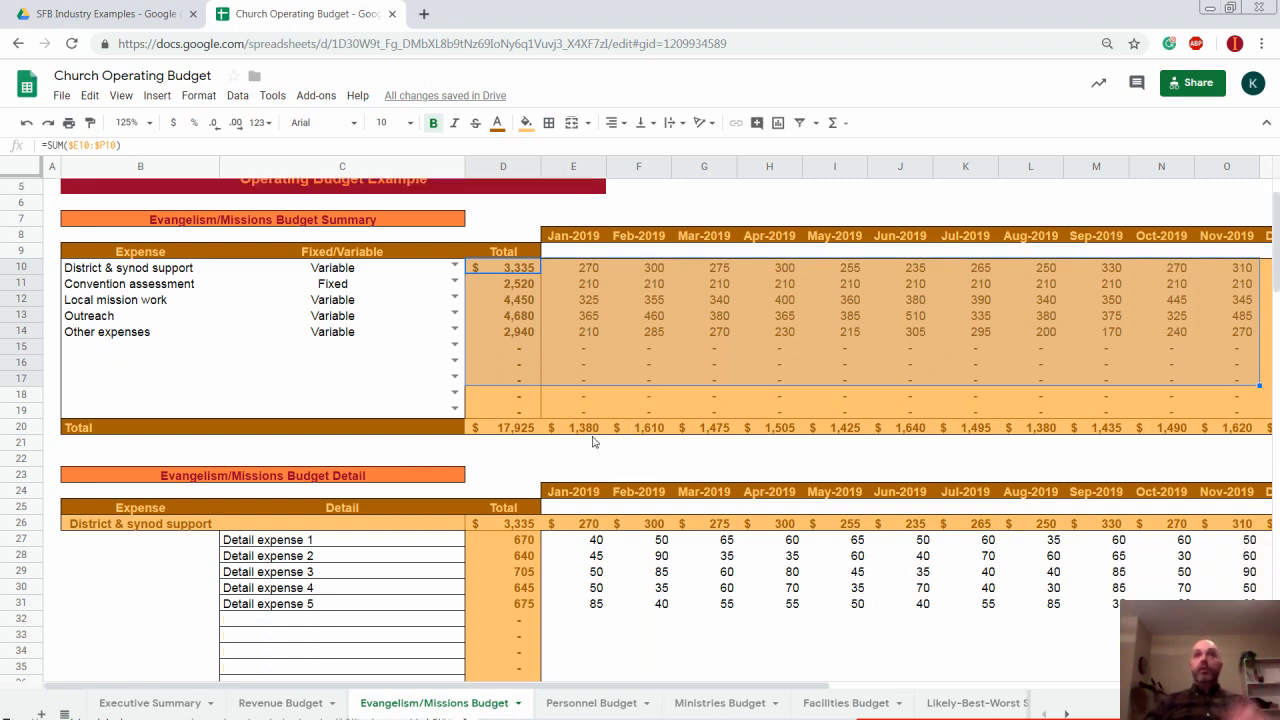
scroll(593, 441, "down", 3)
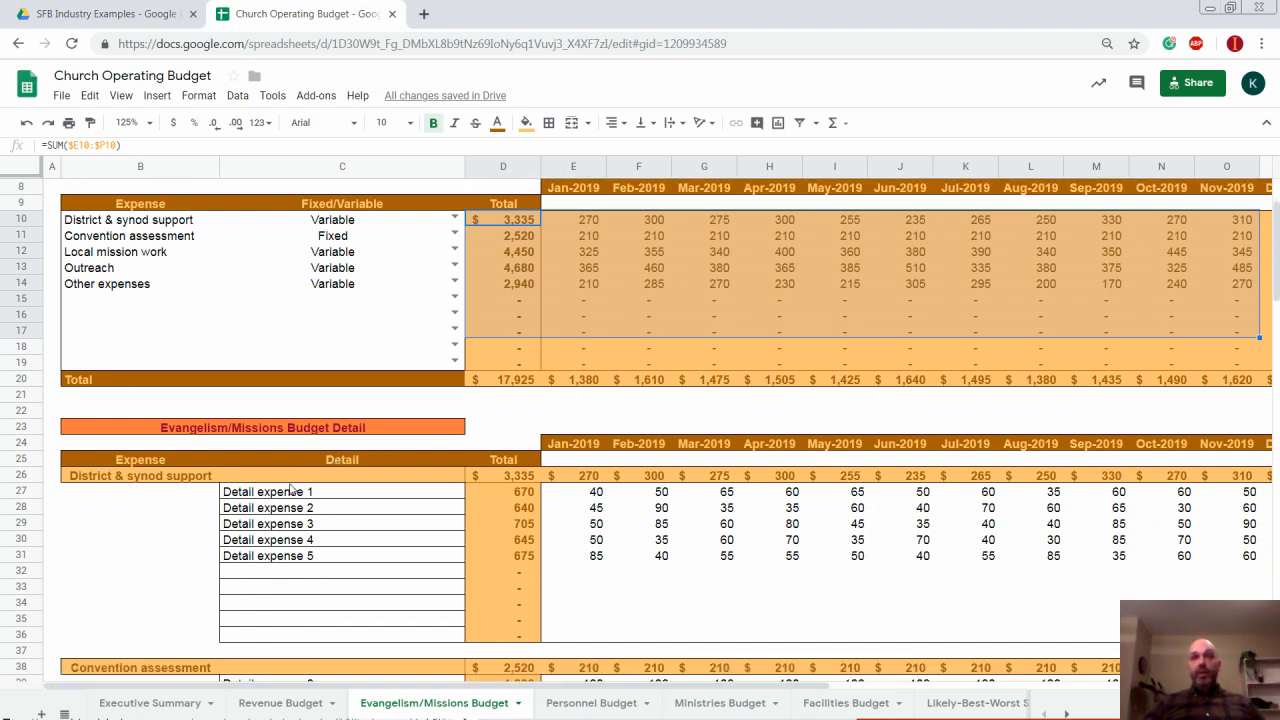
scroll(298, 488, "down", 2)
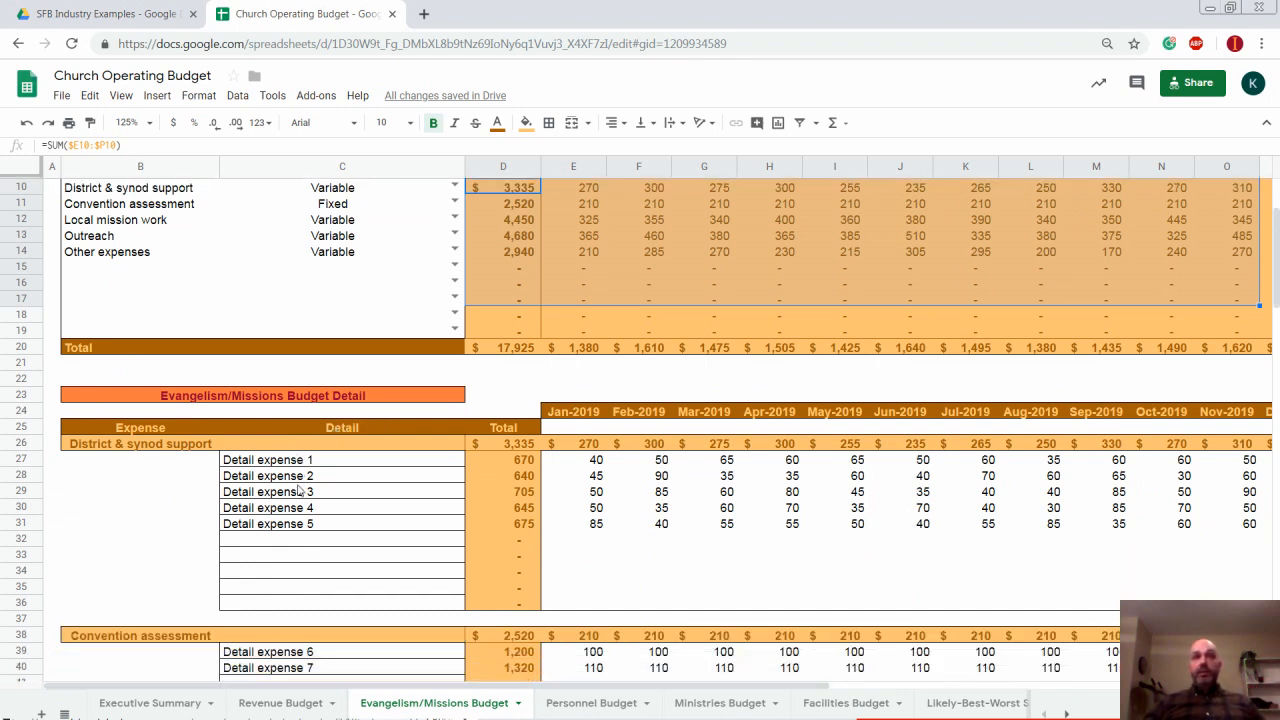
left_click(122, 447)
scroll(126, 447, "down", 3)
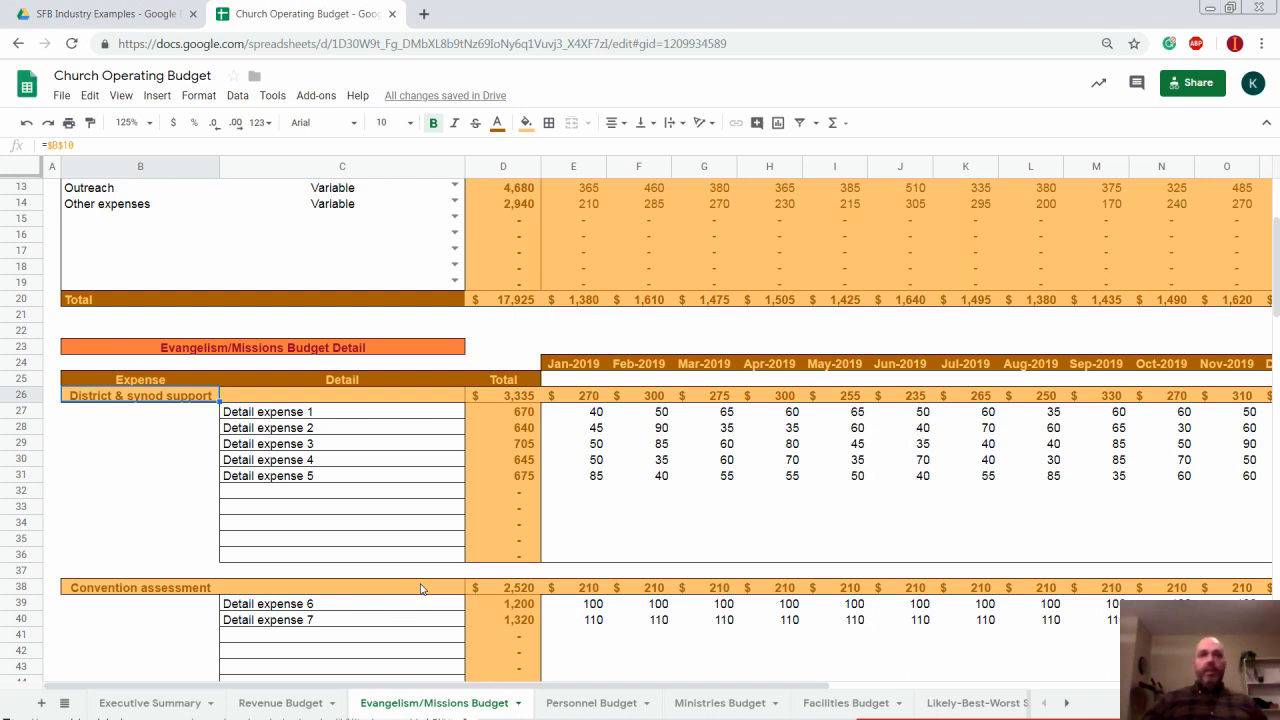
Trace the monthly amounts of Detail expense 1 through the January District & synod support subtotal to the summary's January amount.
left_click(340, 420)
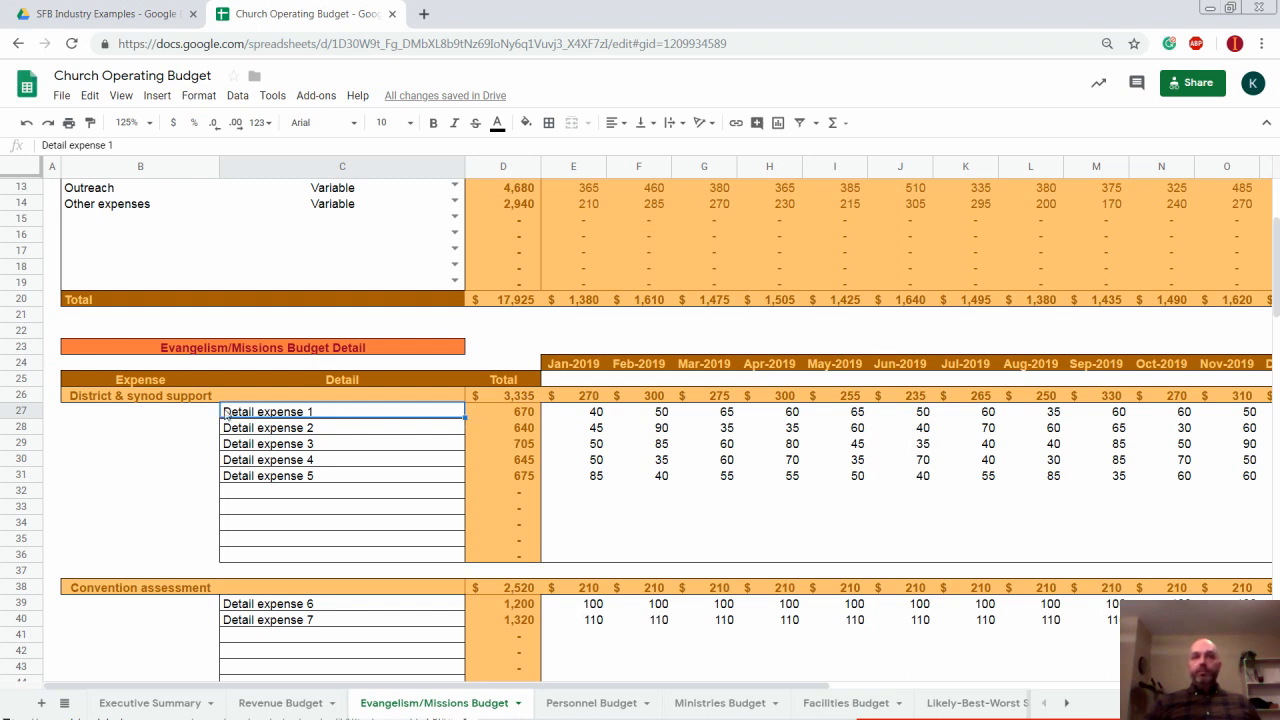
left_click_drag(596, 413, 1116, 413)
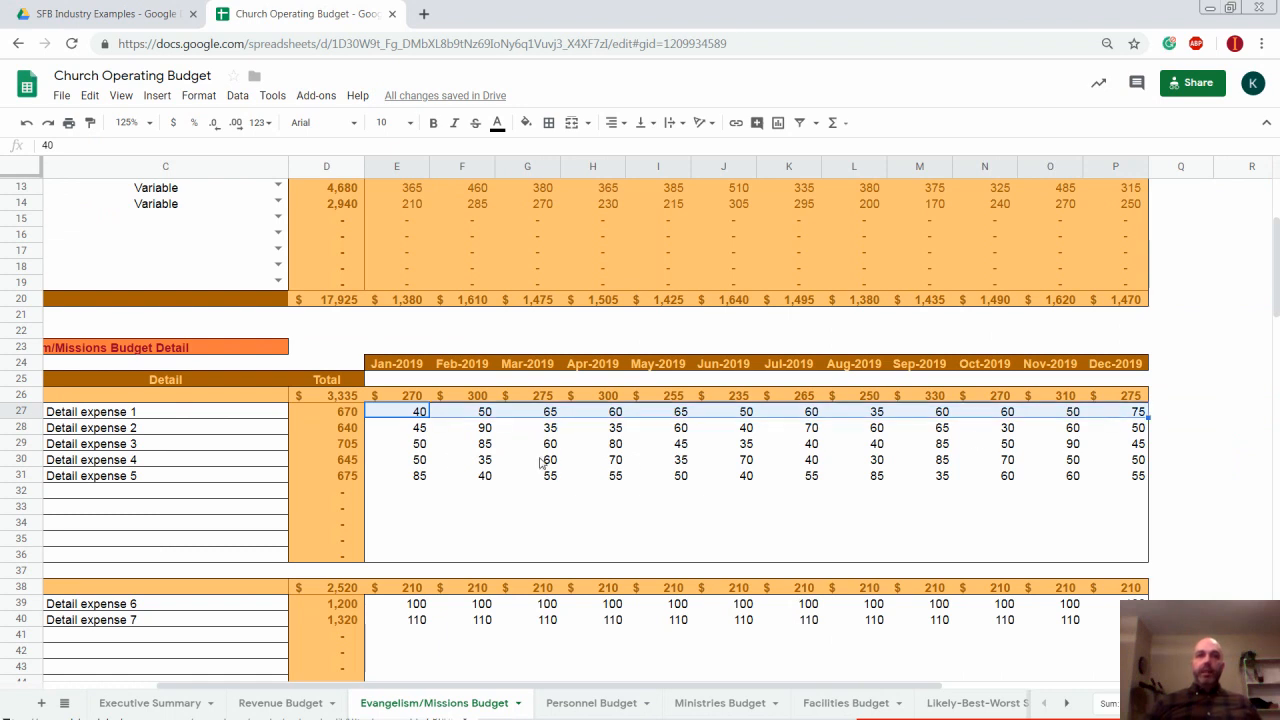
left_click(405, 397)
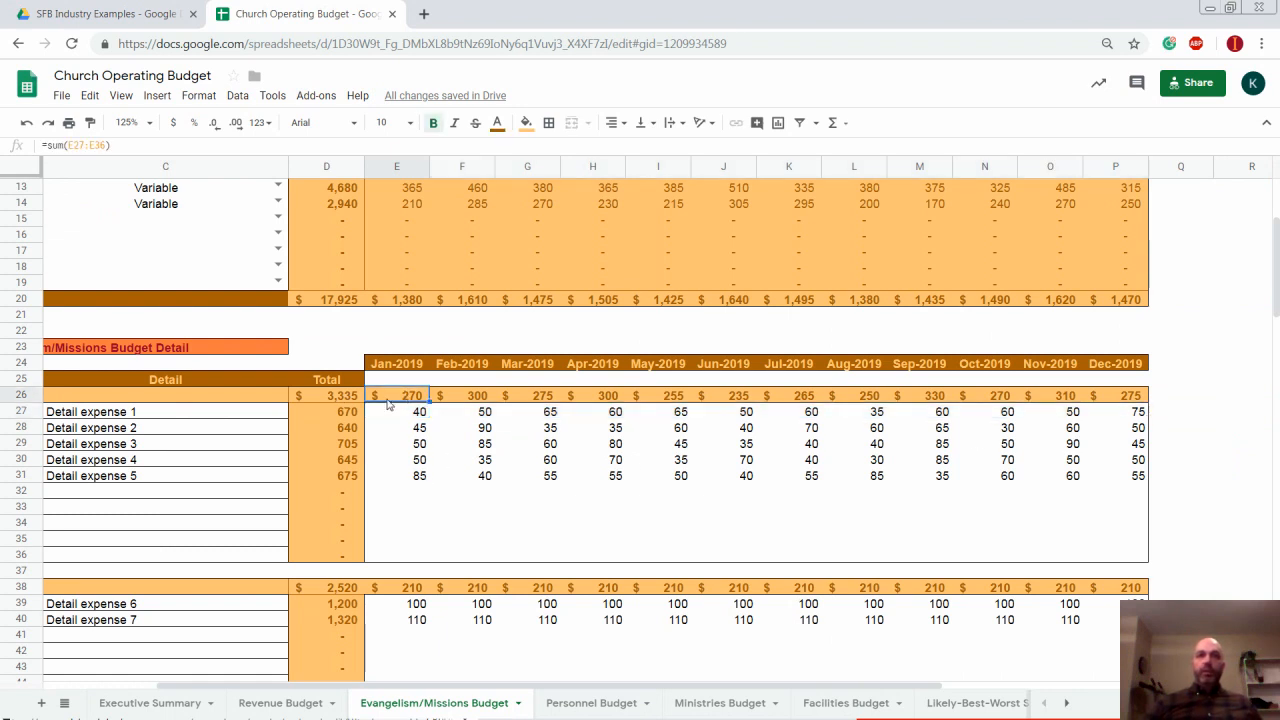
scroll(390, 405, "up", 3)
left_click(417, 305)
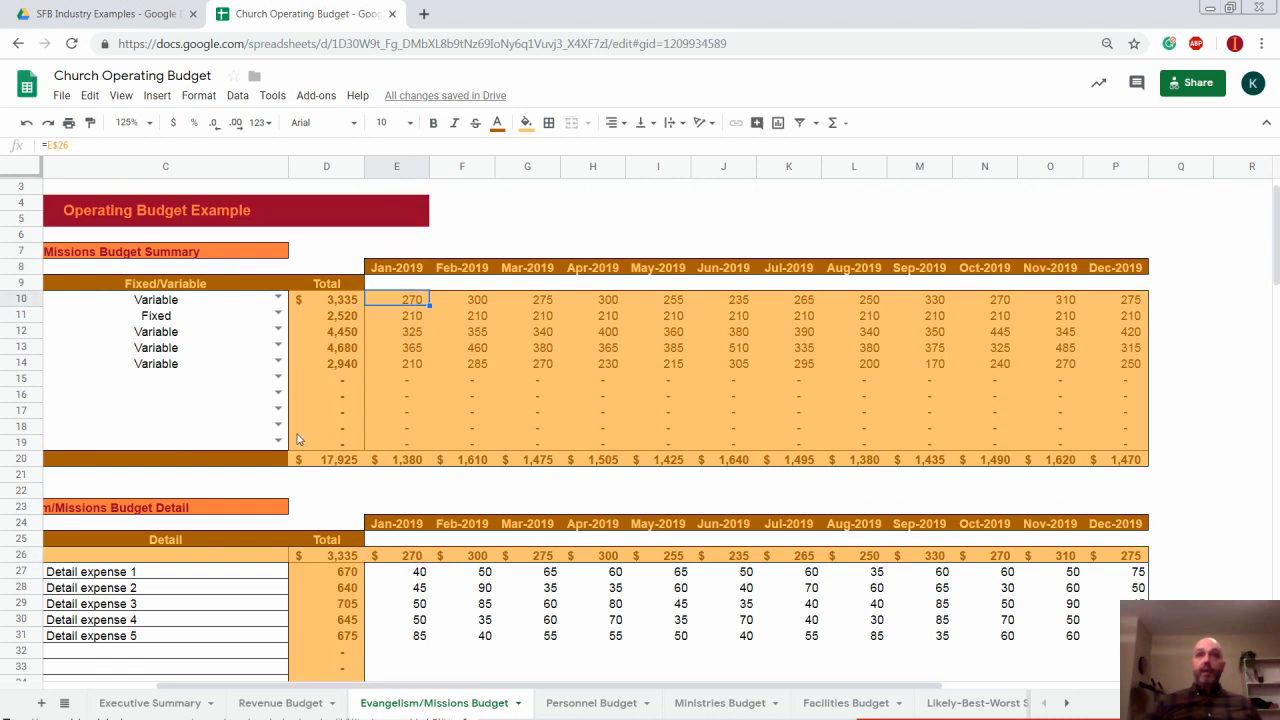
Review the expense blocks of the Evangelism/Missions Budget Detail from District & synod support down to the unused blocks.
scroll(350, 620, "down", 1)
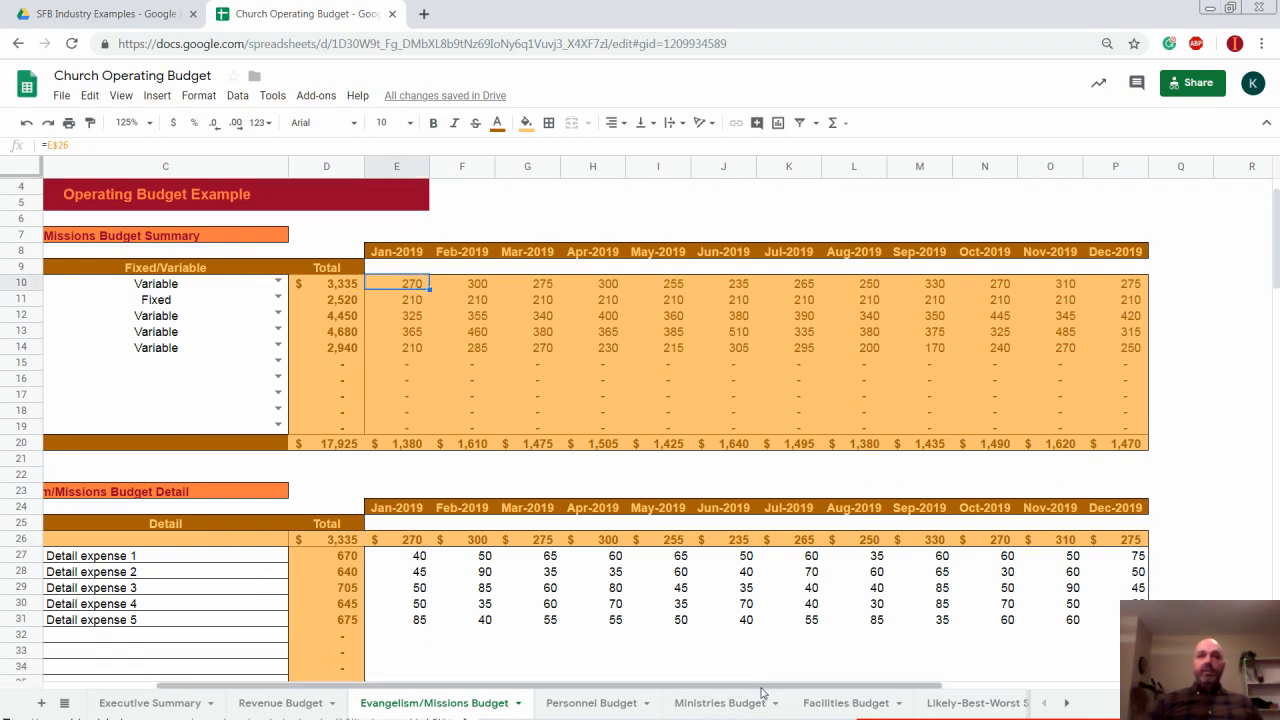
left_click_drag(785, 687, 673, 687)
scroll(175, 524, "down", 1)
scroll(175, 524, "down", 1)
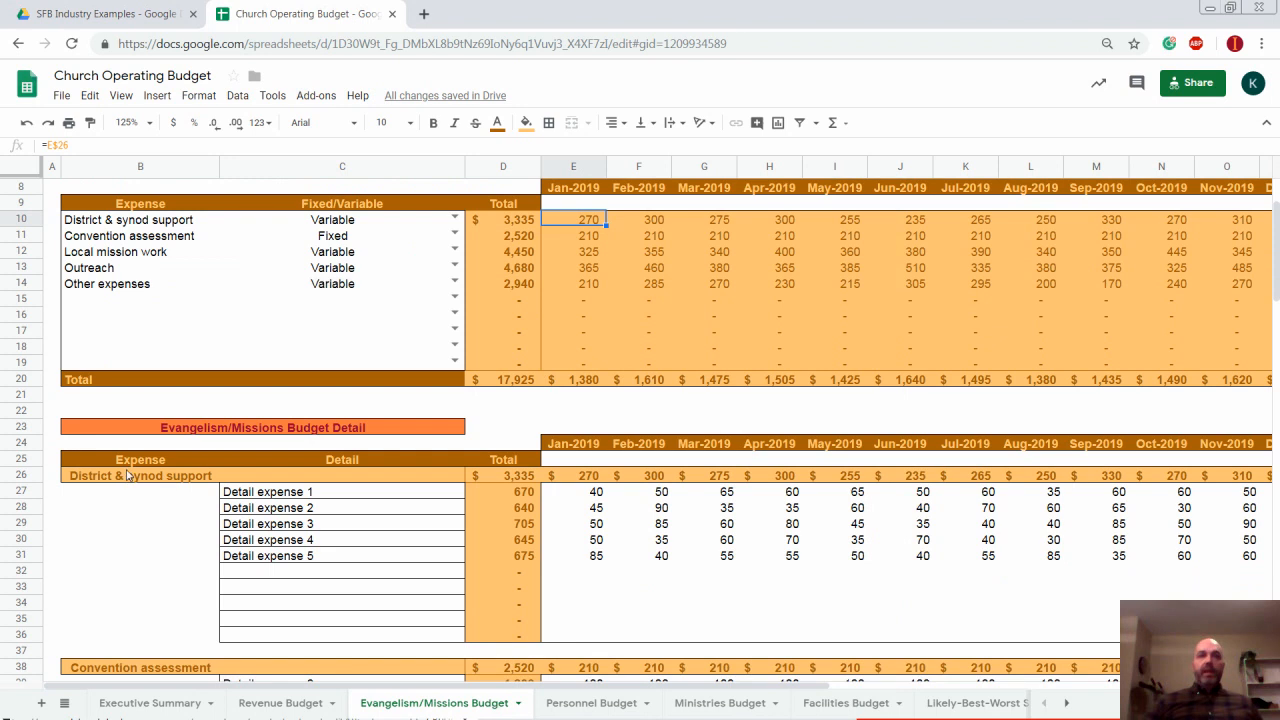
left_click(128, 478)
scroll(126, 505, "down", 6)
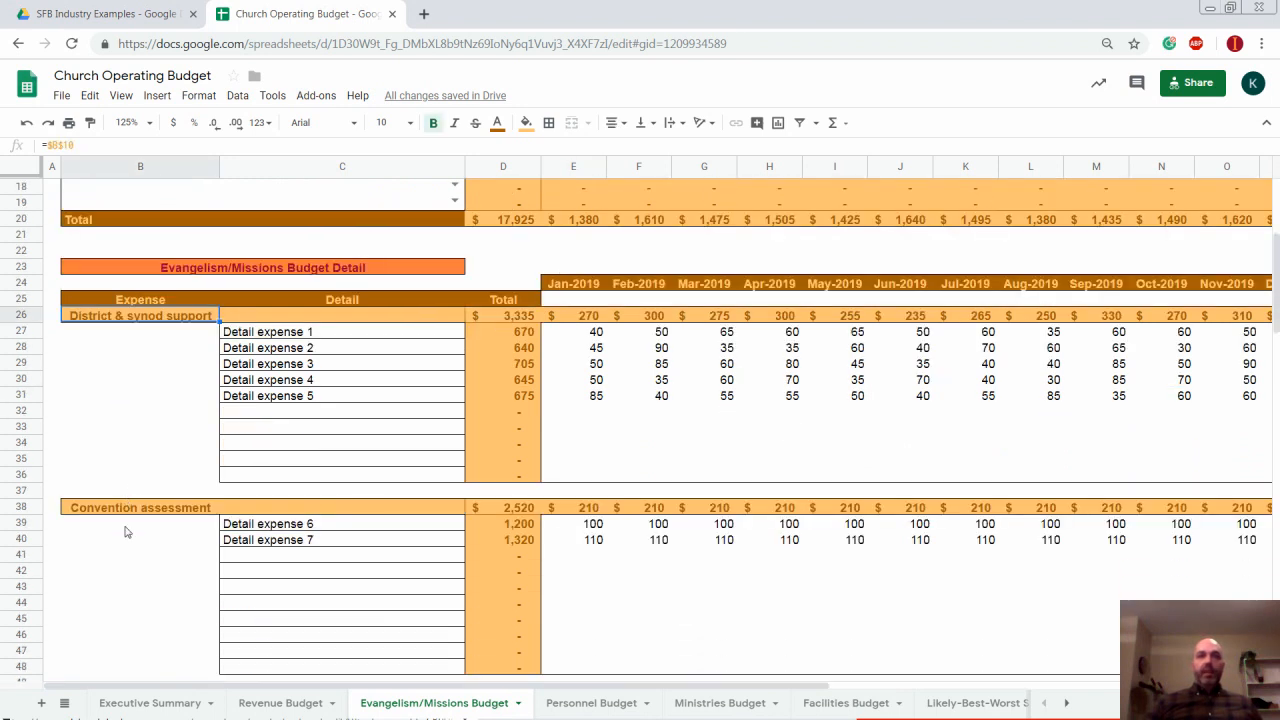
scroll(118, 500, "down", 2)
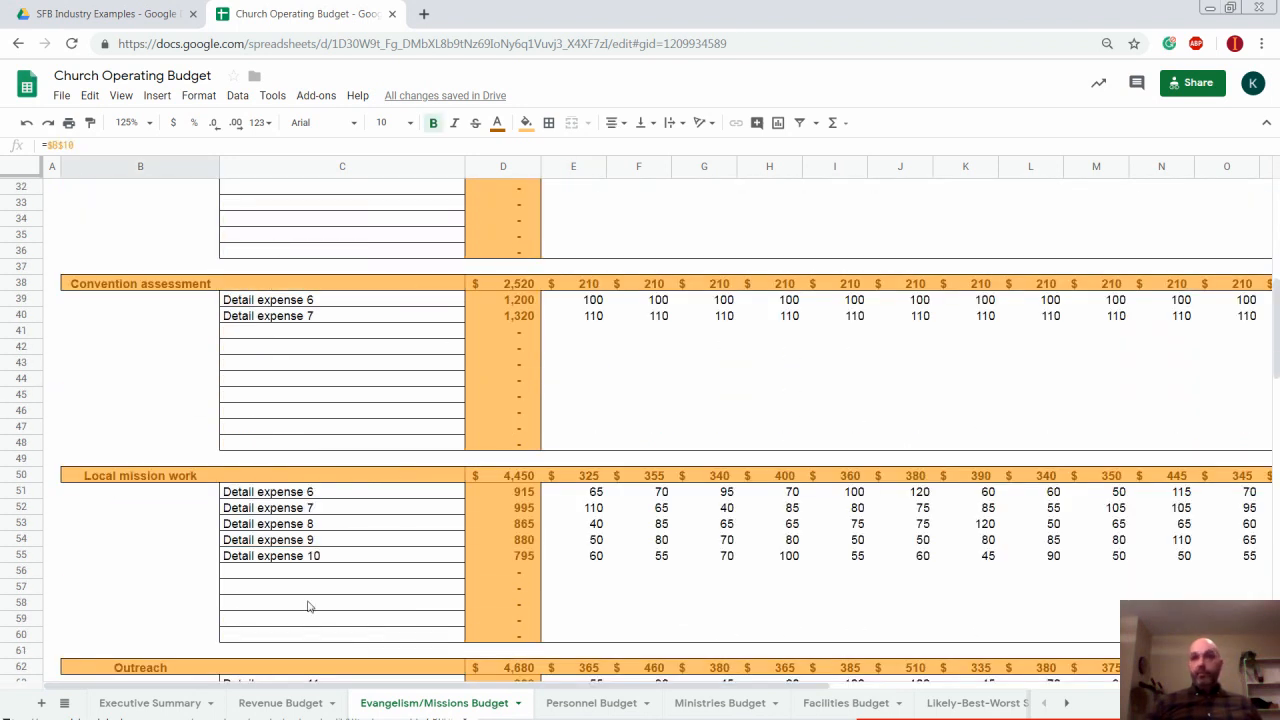
scroll(309, 606, "down", 10)
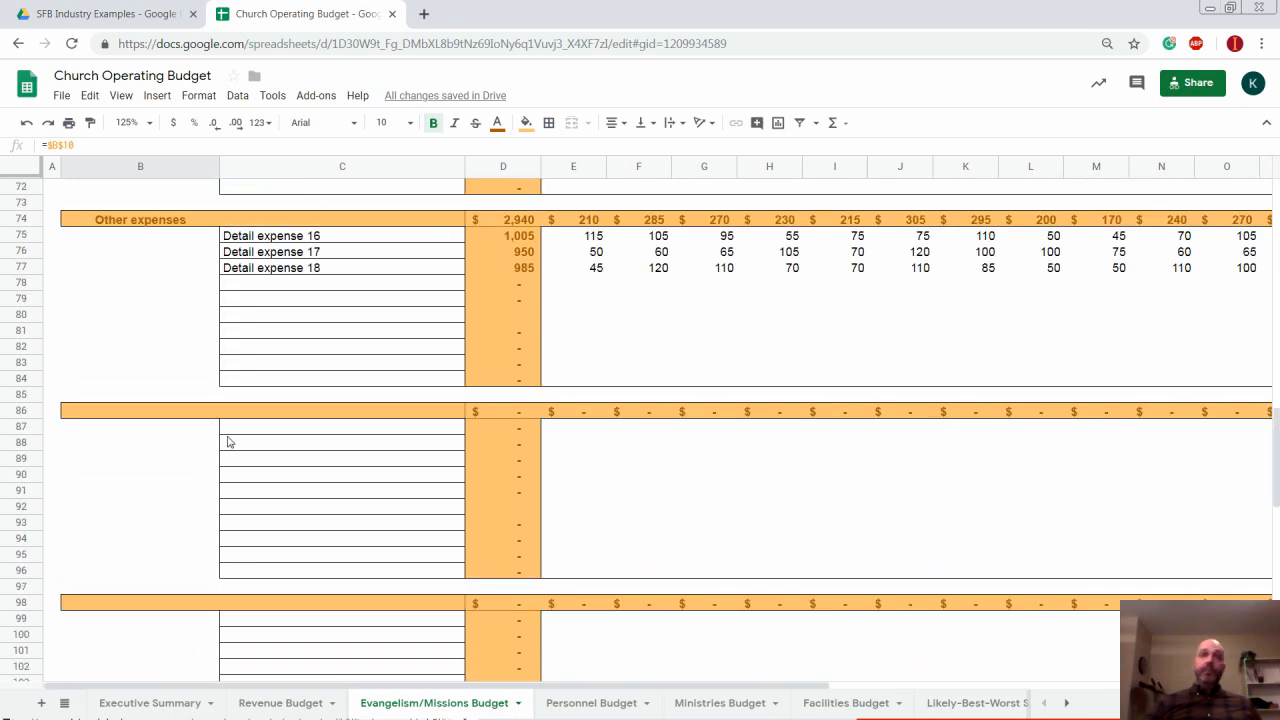
Freeze the Evangelism/Missions Budget sheet's rows down to row 25.
scroll(251, 262, "up", 14)
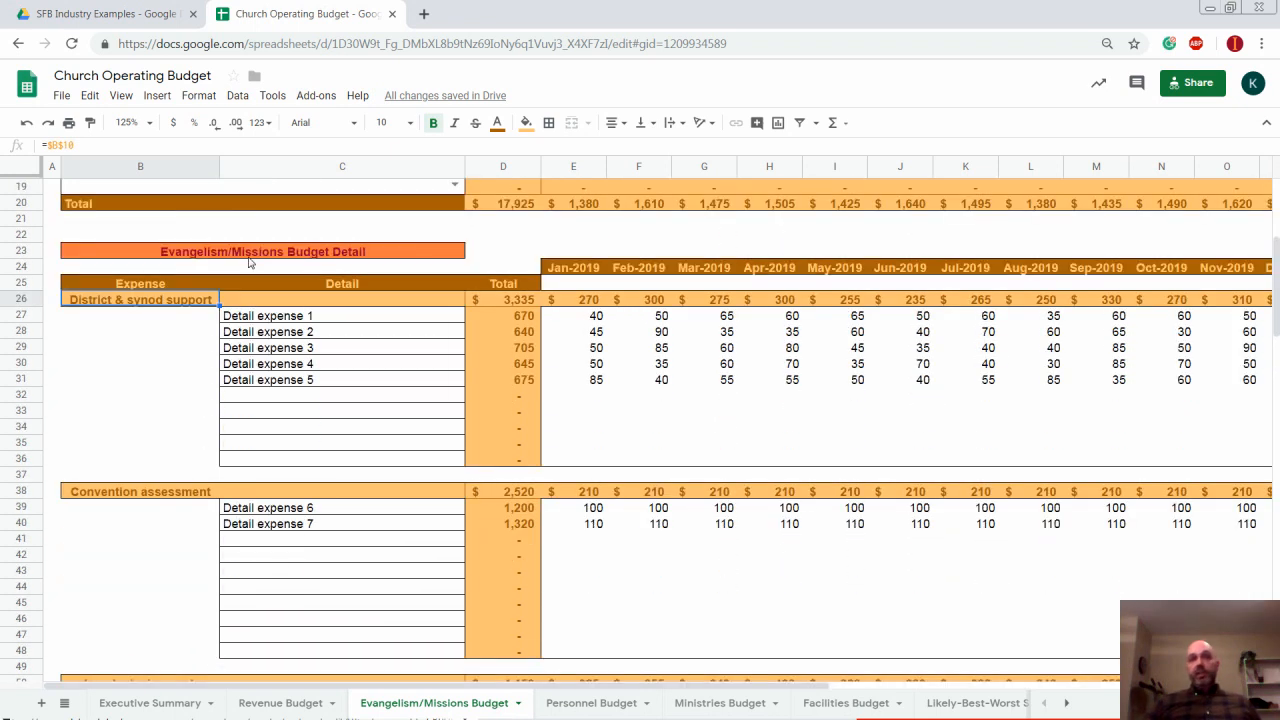
scroll(240, 255, "up", 6)
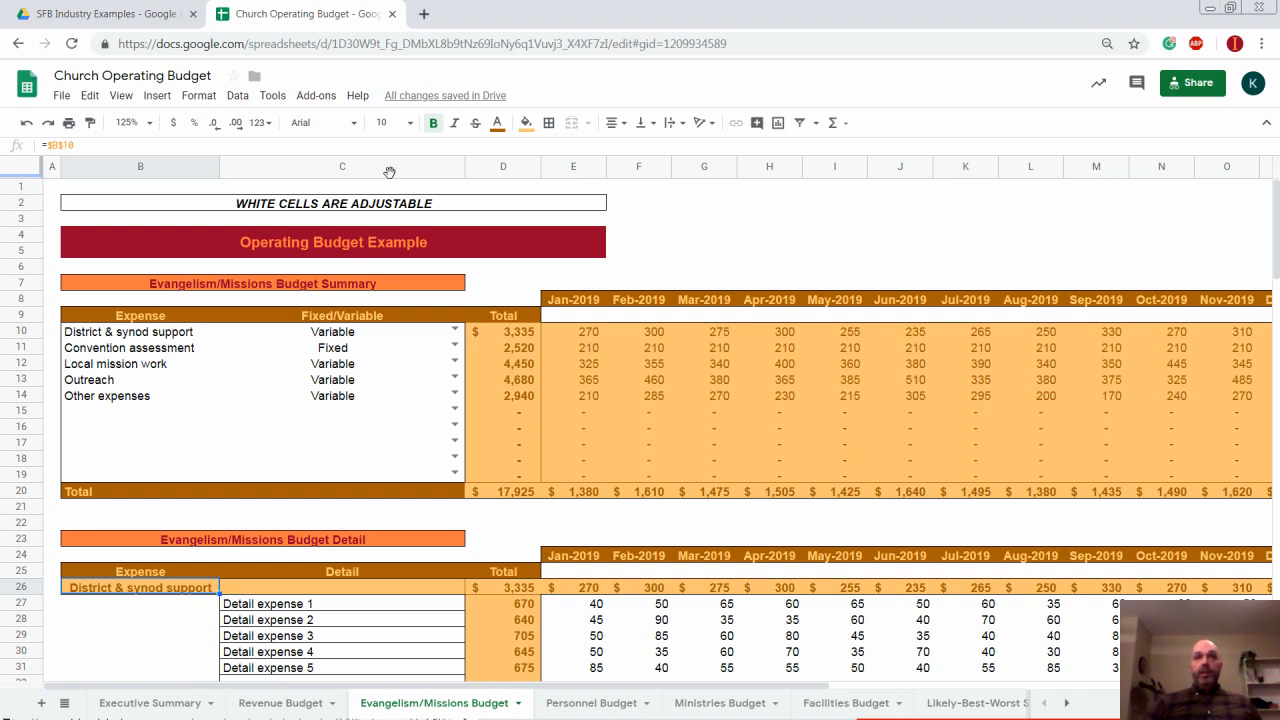
left_click_drag(388, 174, 369, 580)
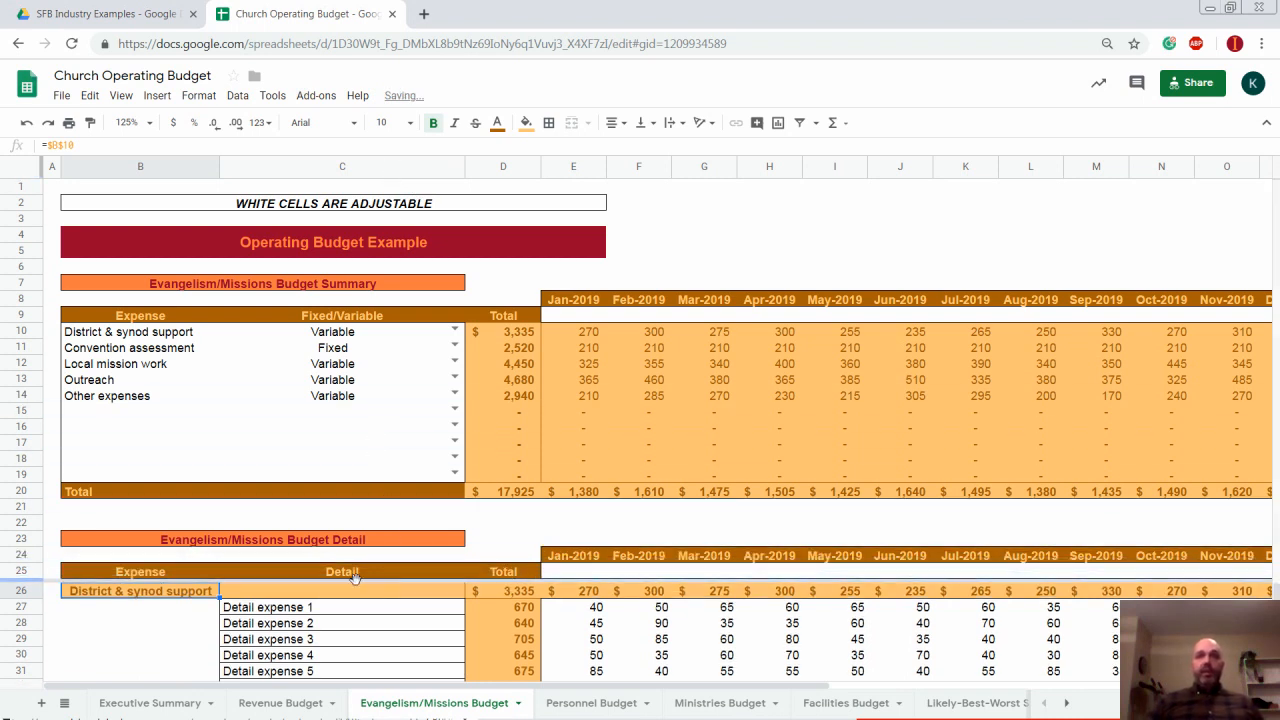
View the budget summaries on the Personnel, Ministries and Facilities sheets one after another.
left_click(584, 703)
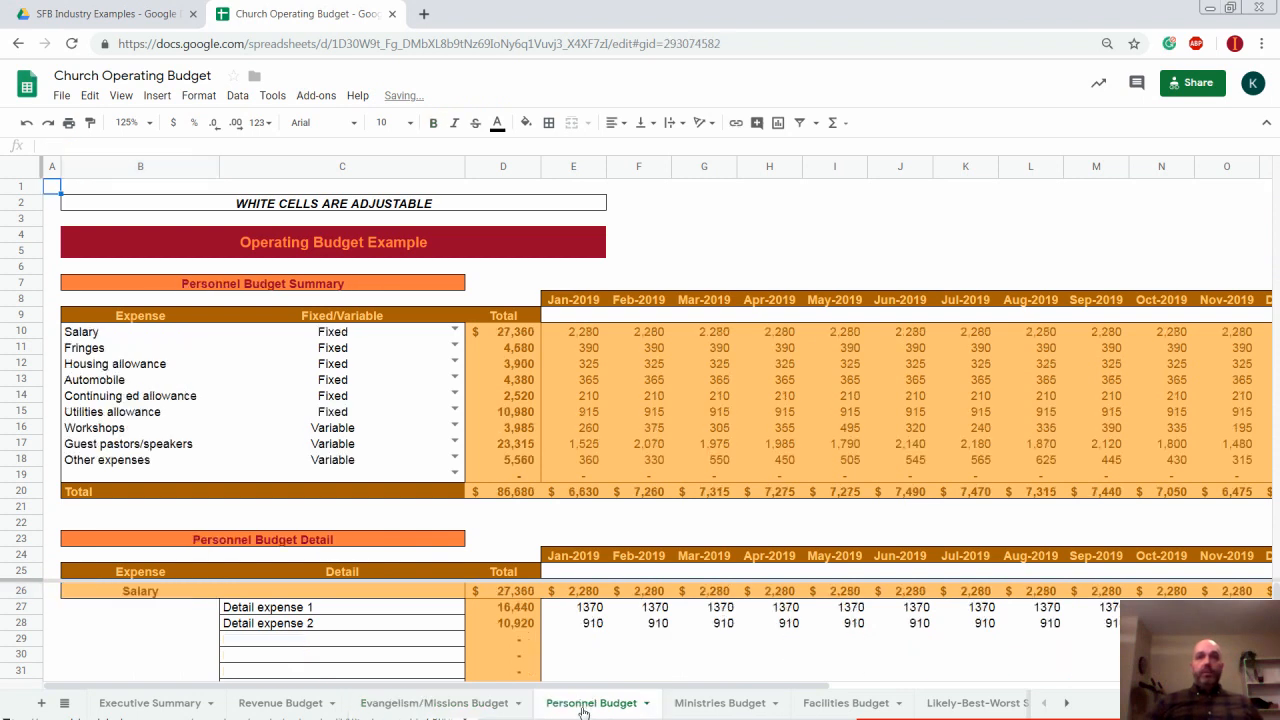
left_click(707, 706)
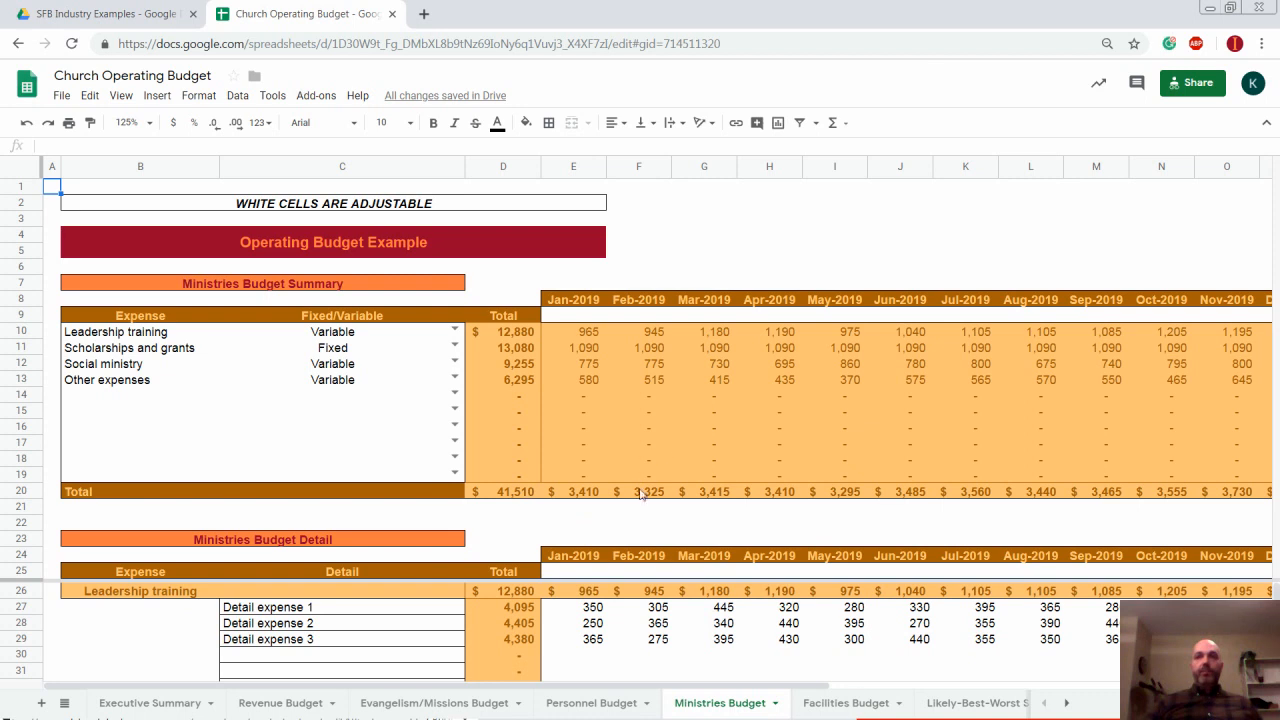
left_click(840, 705)
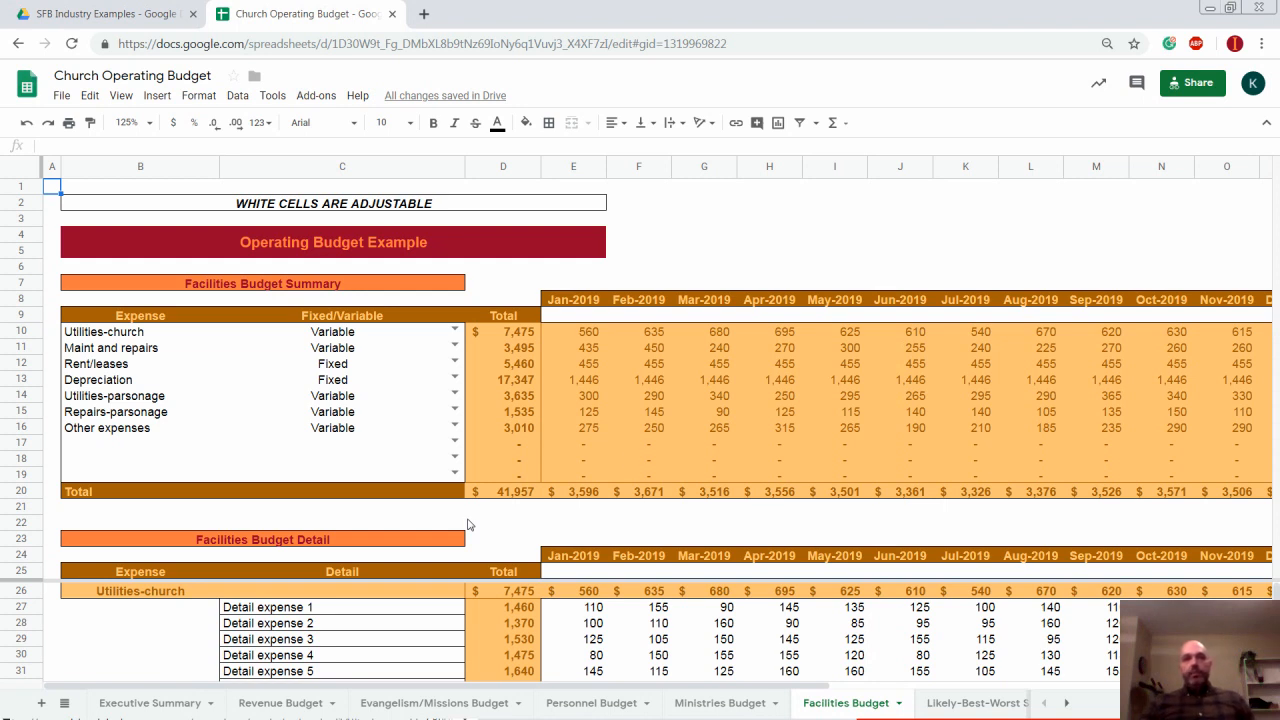
Examine the Facilities Budget Detail's Maint and repairs block, including its snow removal line for the new parking lot.
scroll(470, 525, "down", 5)
scroll(366, 637, "up", 3)
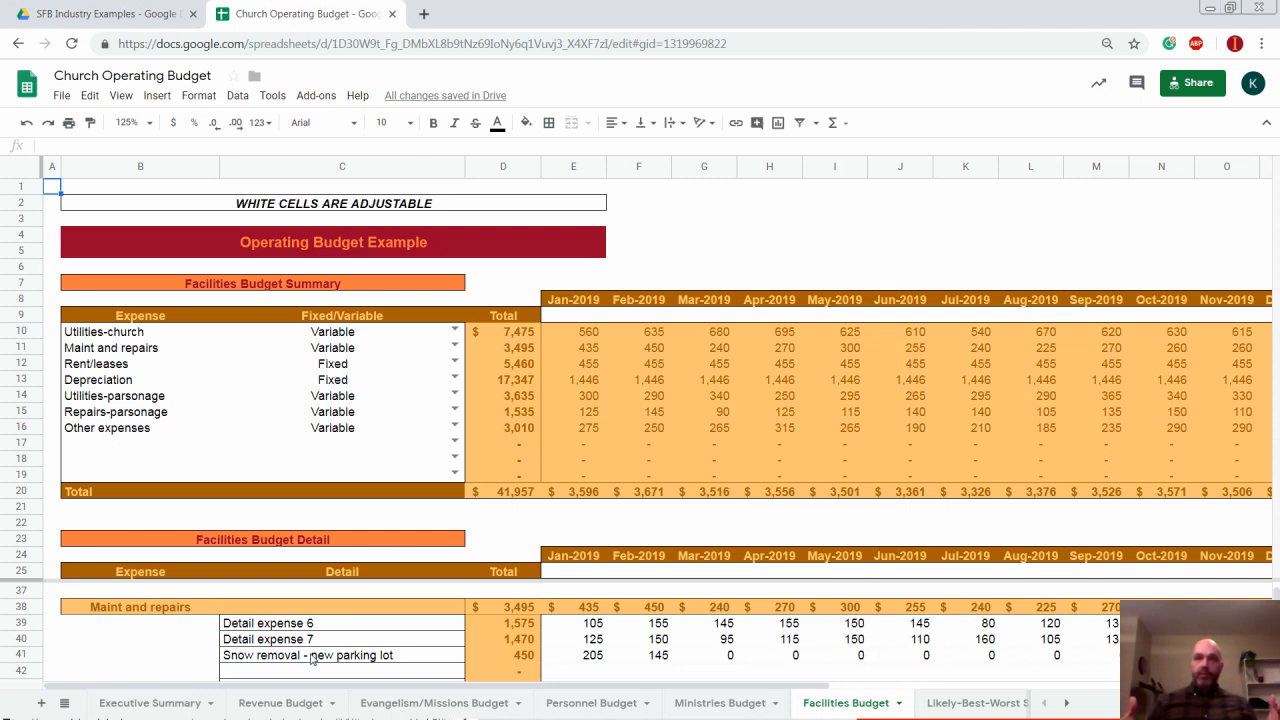
scroll(311, 659, "up", 5)
scroll(307, 641, "down", 5)
left_click(316, 656)
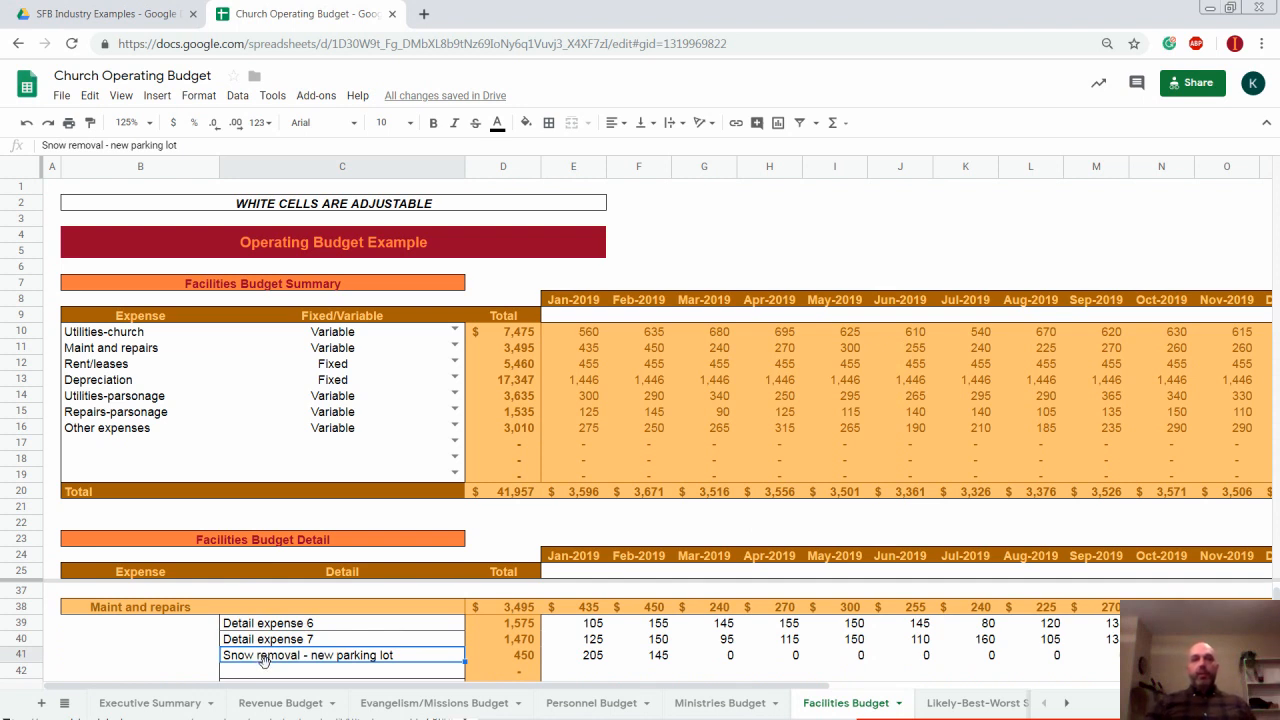
scroll(264, 671, "up", 1)
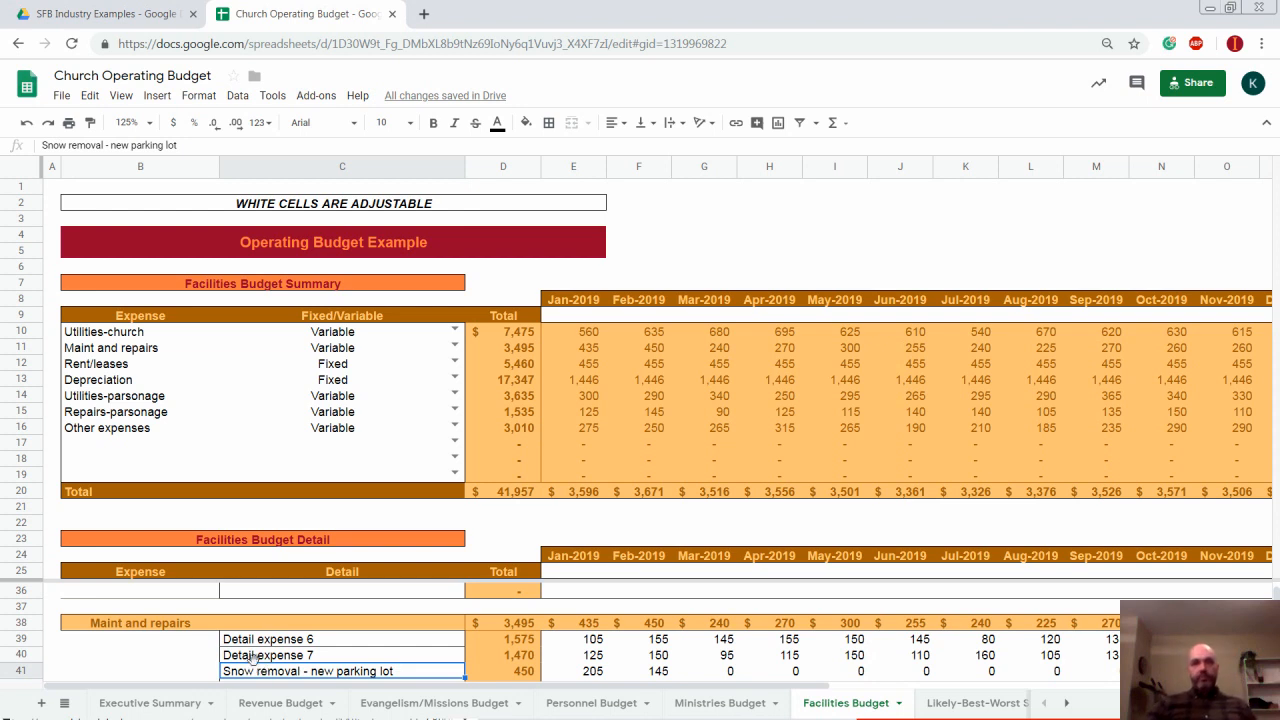
scroll(311, 591, "down", 2)
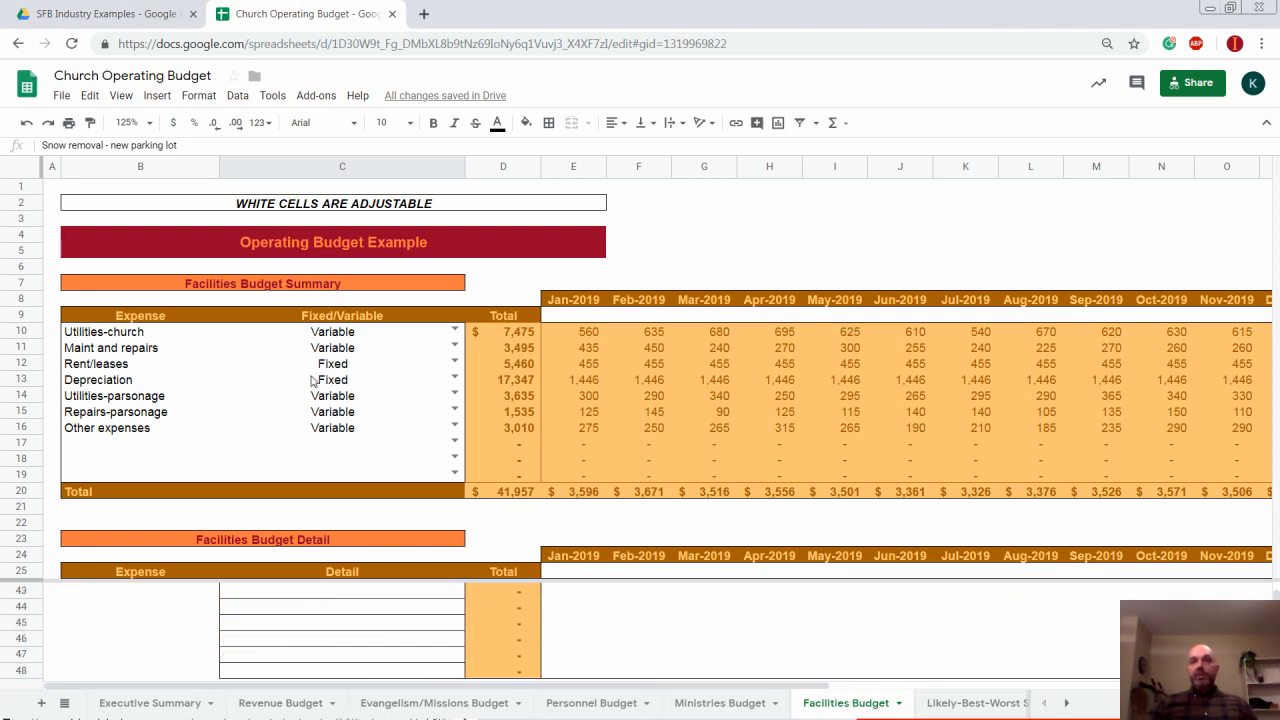
scroll(217, 611, "up", 3)
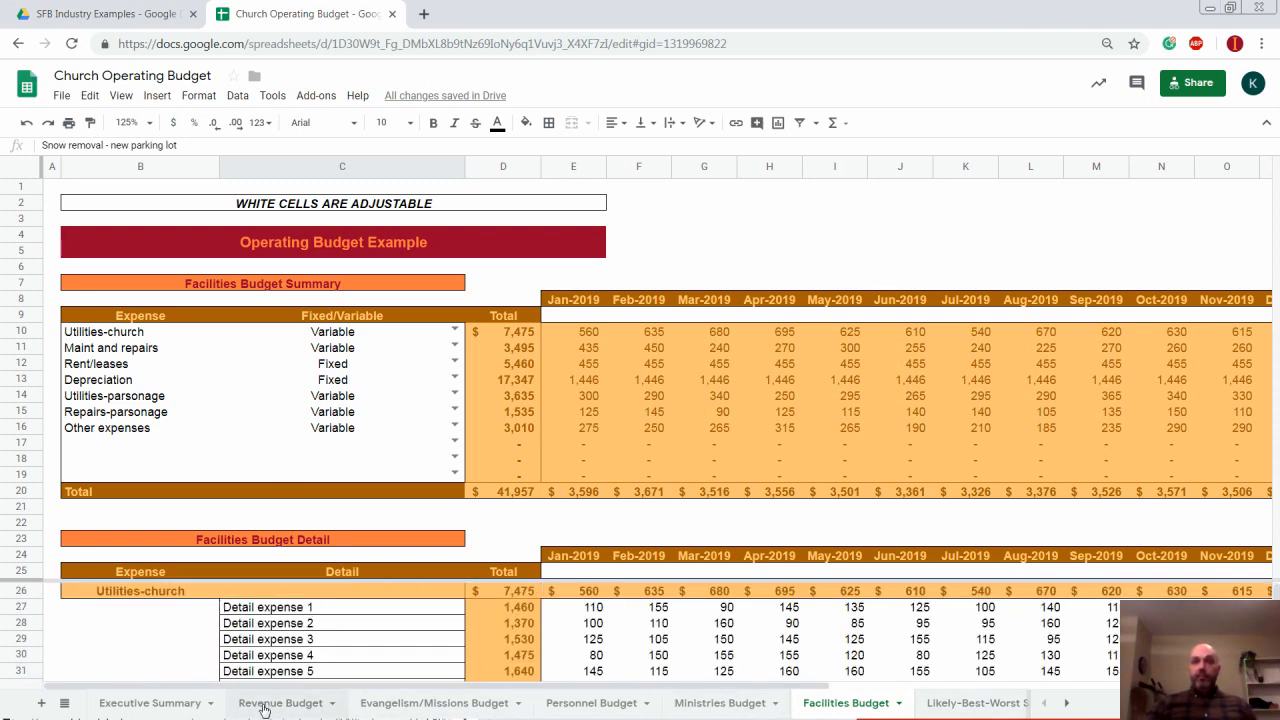
Inspect the Executive Summary's pro forma income statement from total revenue through the expenses and their percentages to operating profit, interest and net profit.
left_click(170, 706)
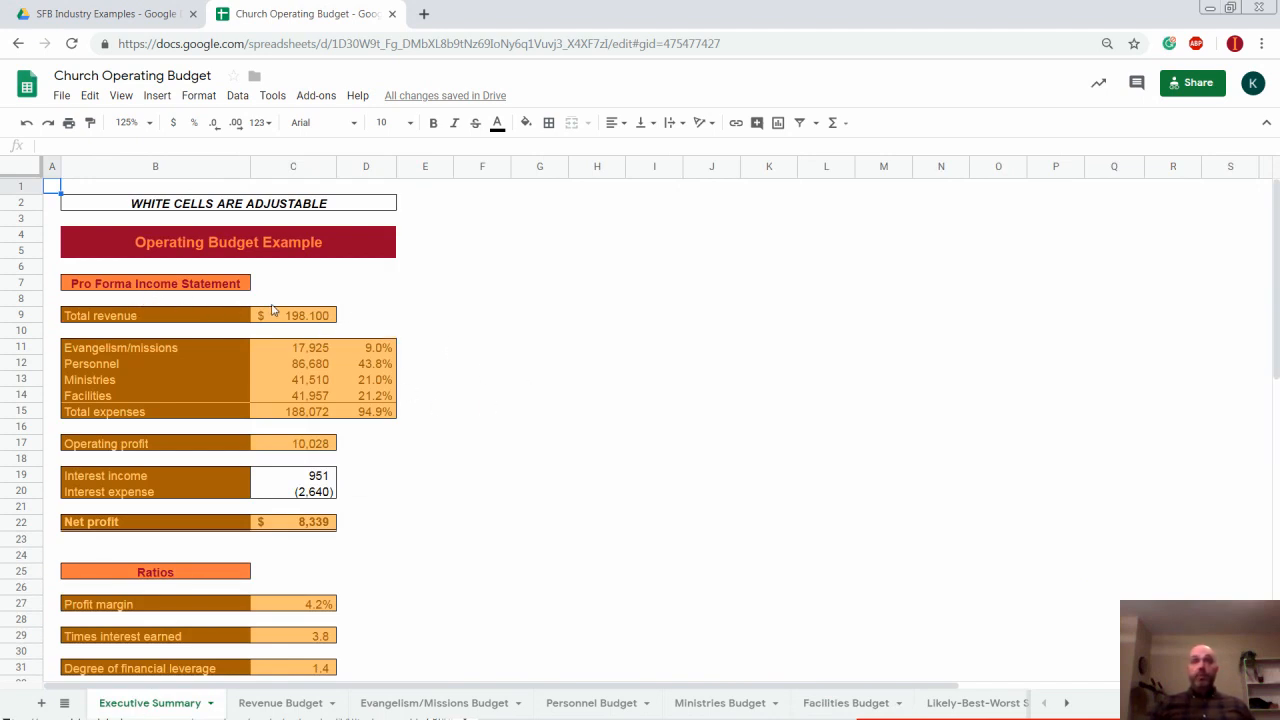
left_click(295, 318)
left_click(302, 351)
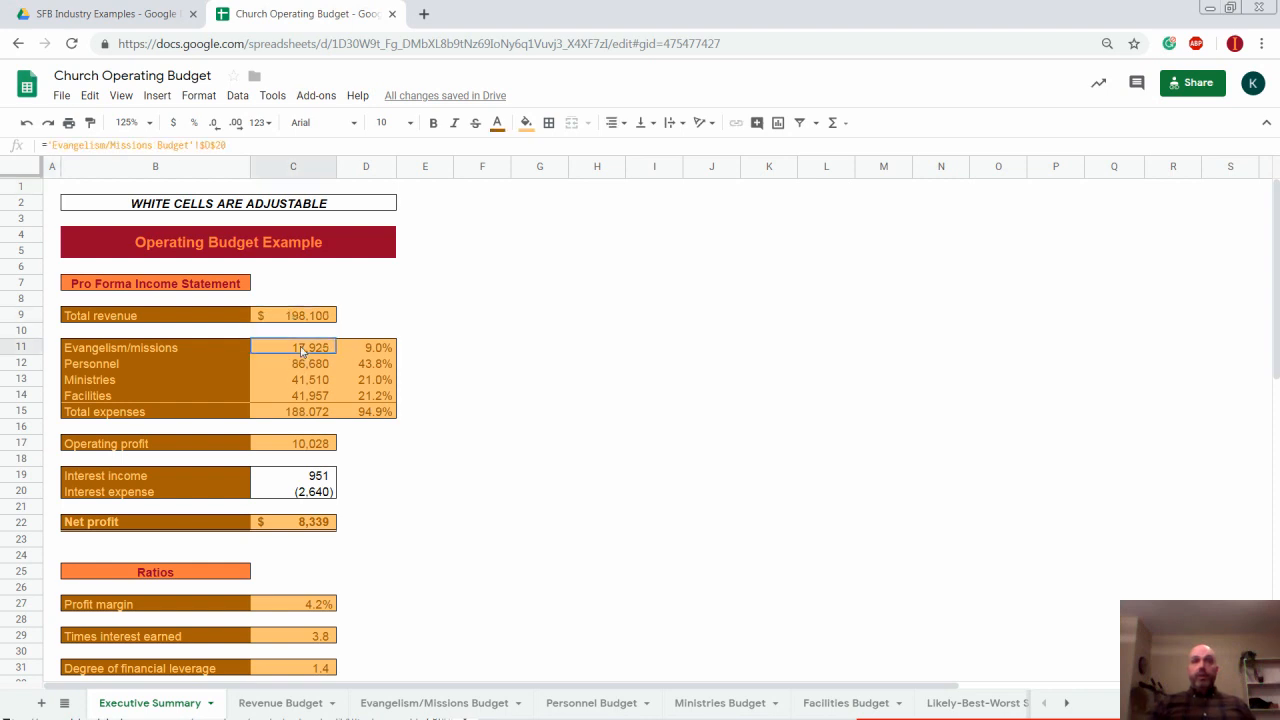
left_click(377, 345)
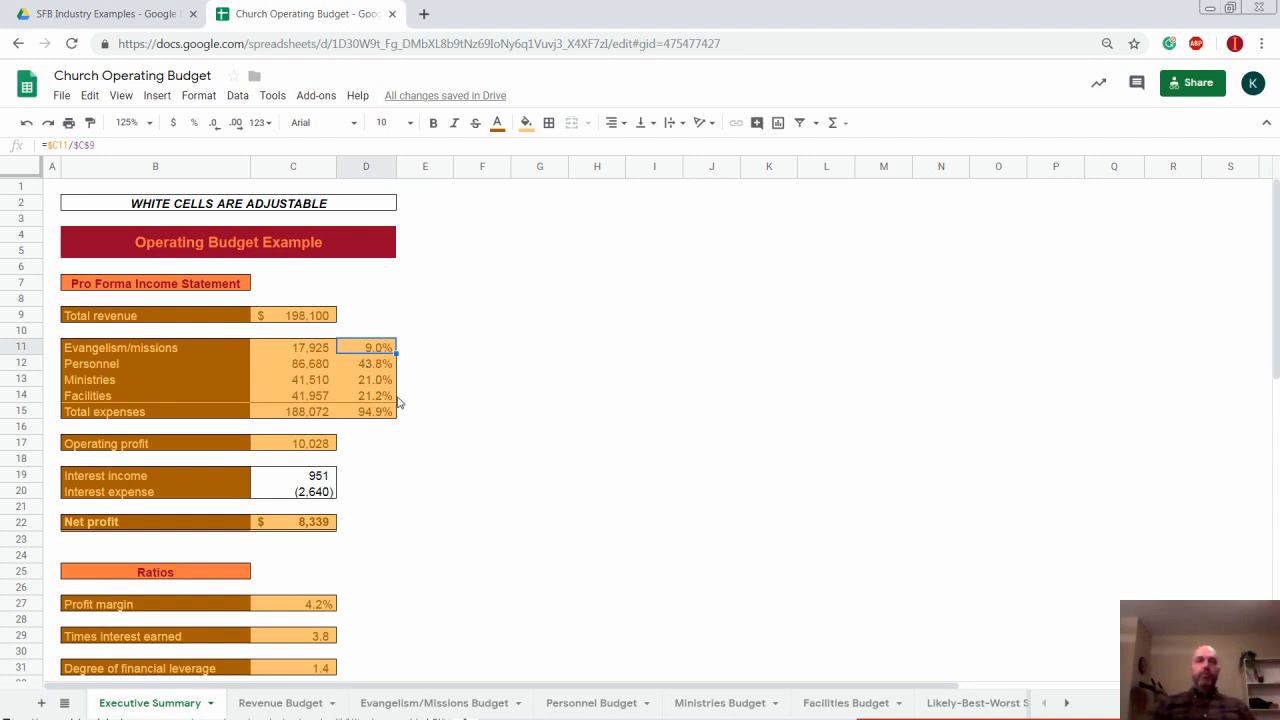
scroll(398, 402, "down", 1)
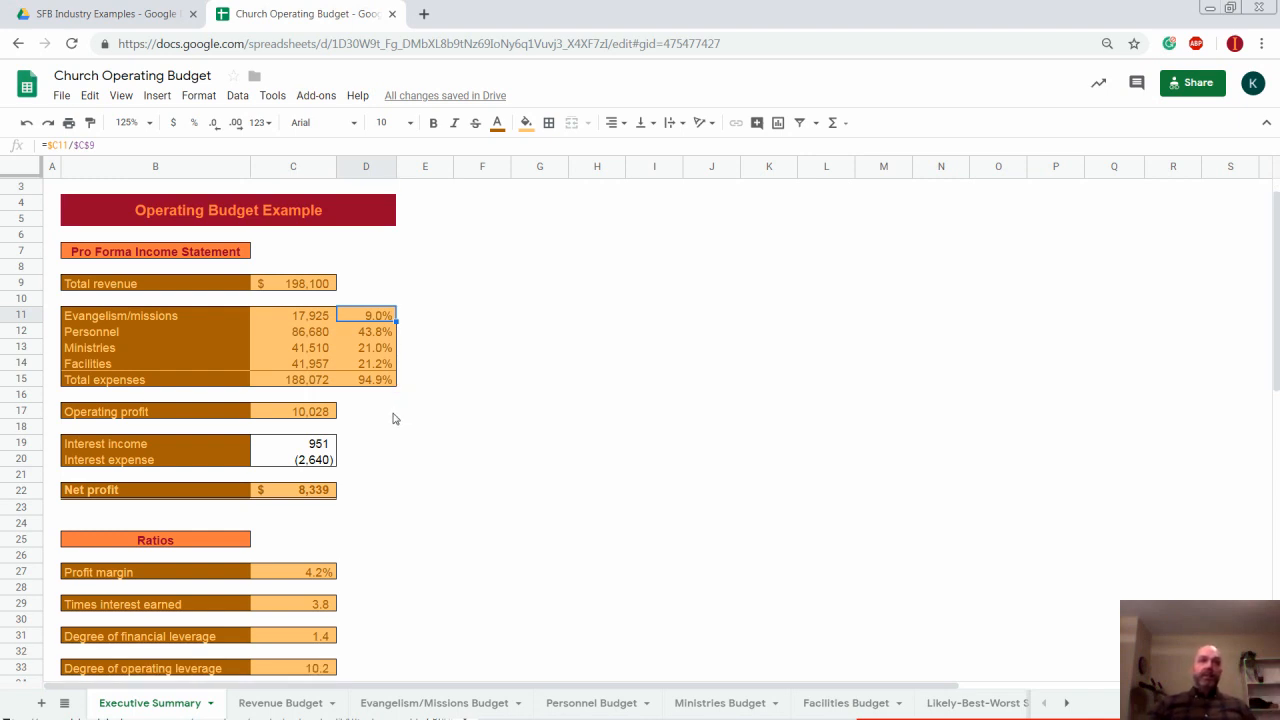
left_click(310, 415)
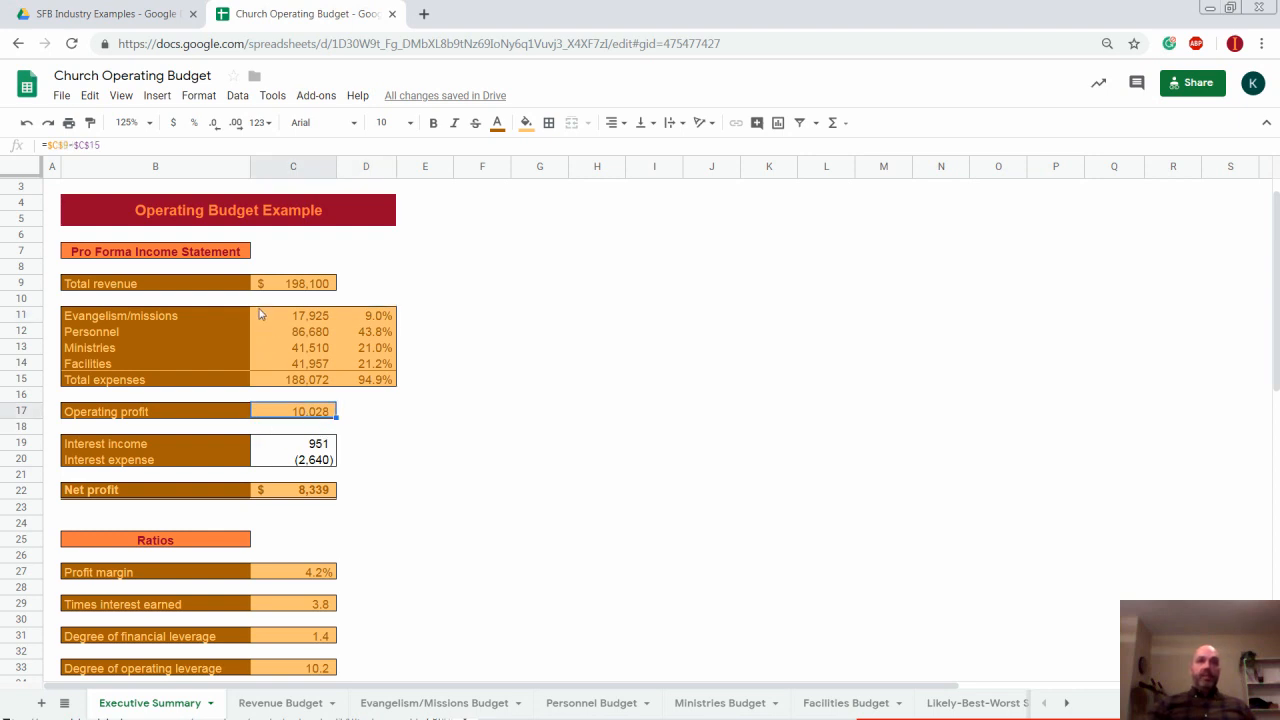
left_click(316, 447)
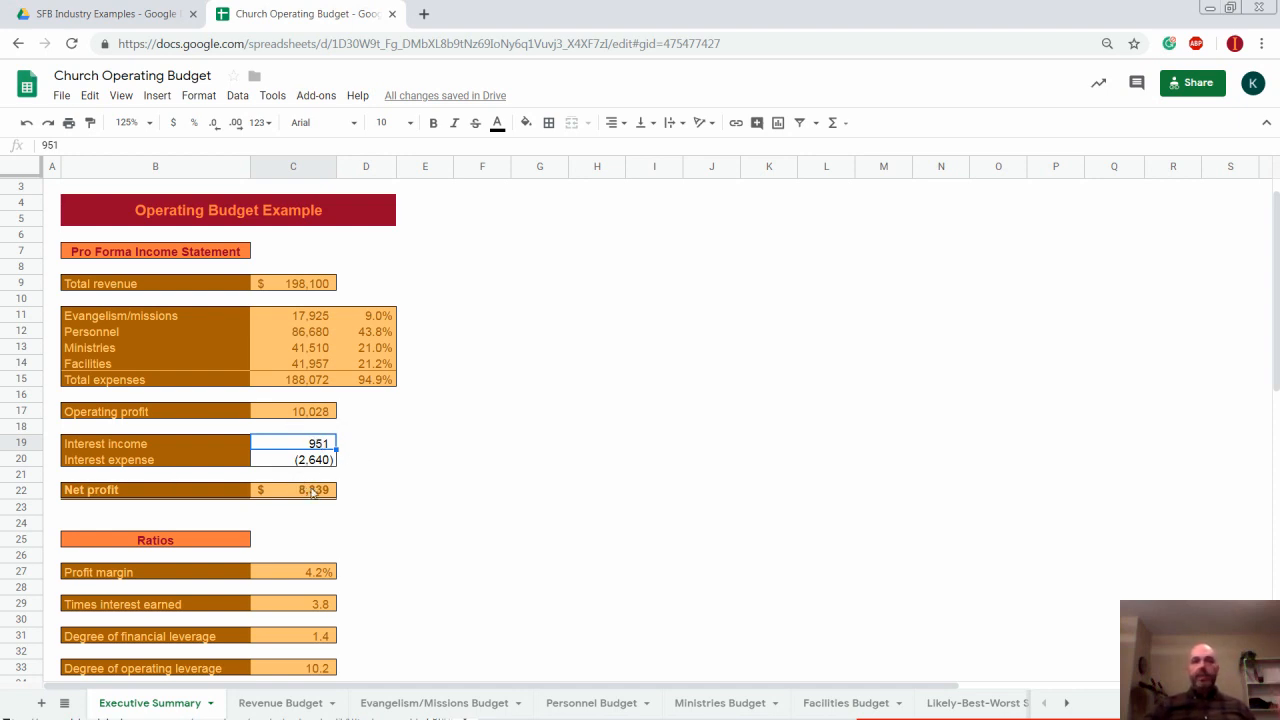
left_click(311, 492)
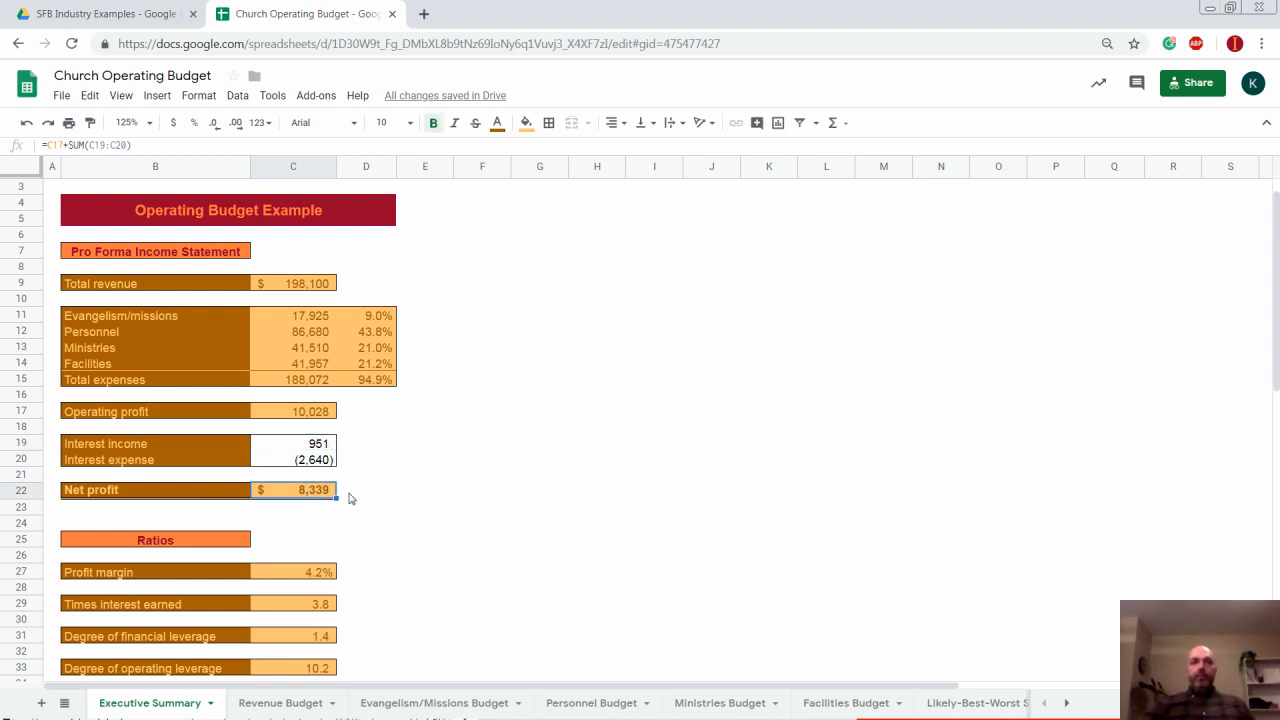
Examine the Executive Summary's ratios, checking the Fixed/Variable classification on the Evangelism/Missions Budget sheet for reference.
scroll(352, 497, "down", 2)
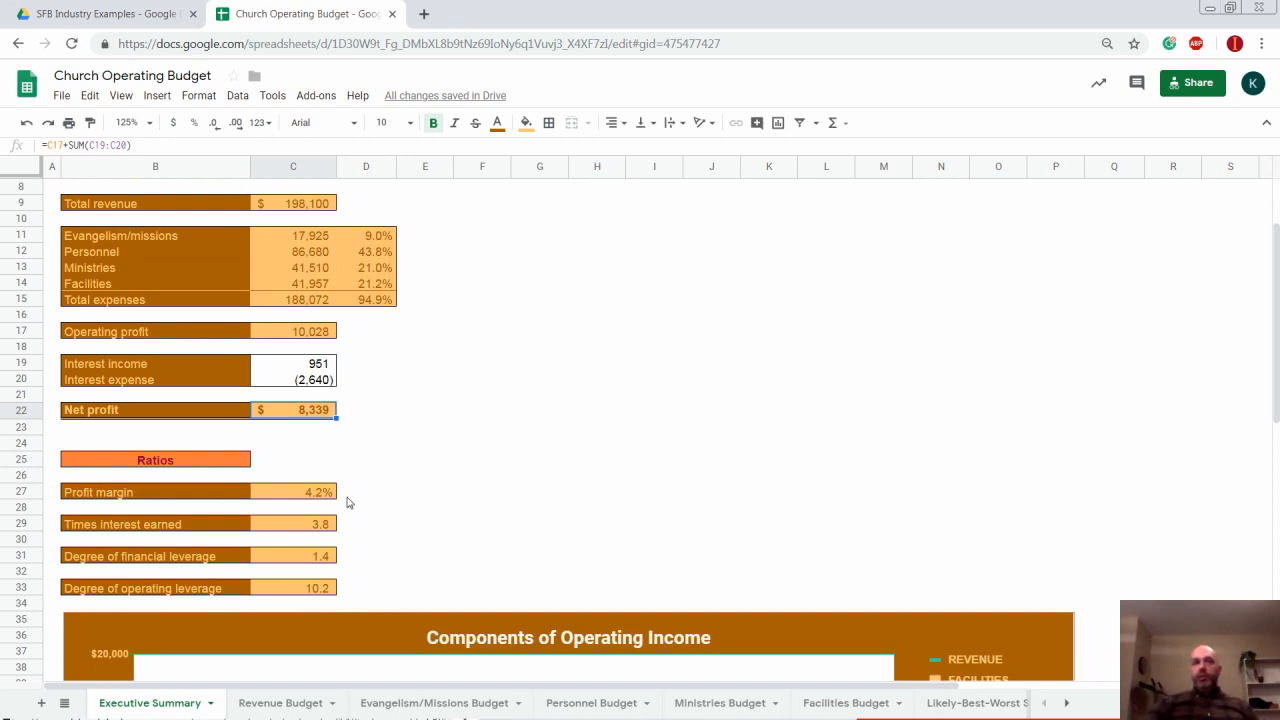
scroll(352, 492, "down", 3)
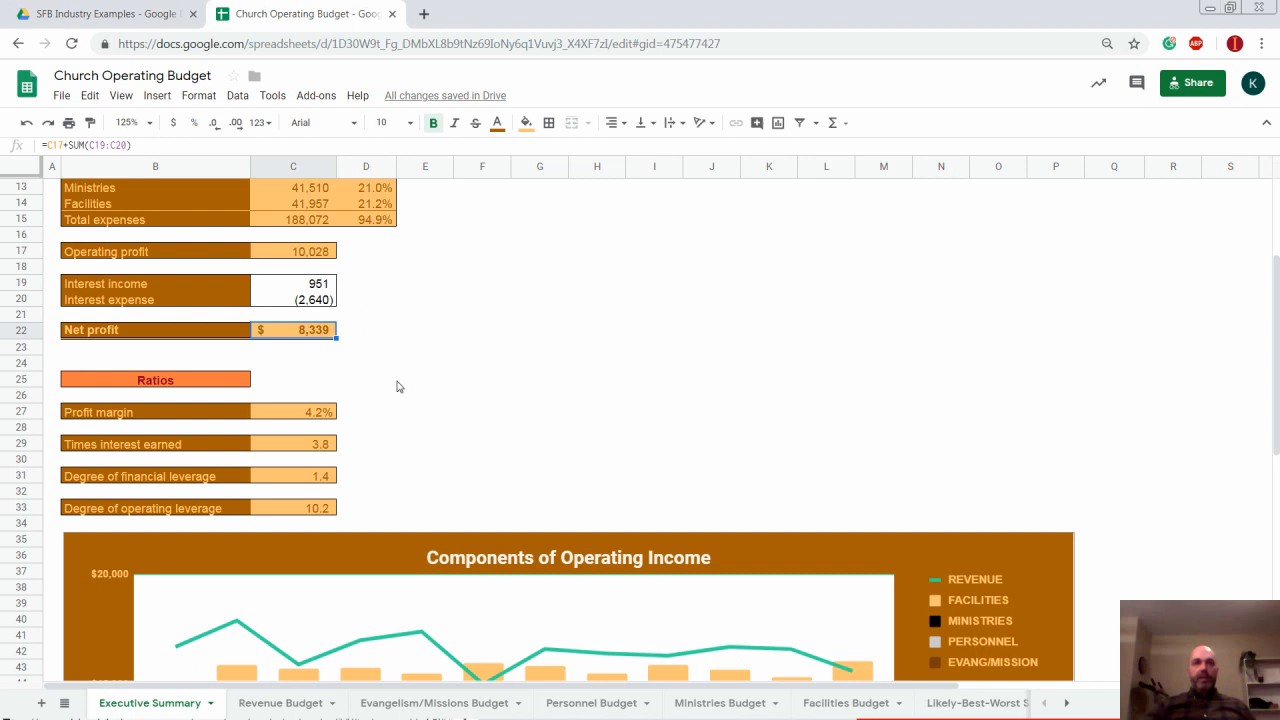
scroll(396, 400, "up", 2)
scroll(395, 413, "down", 2)
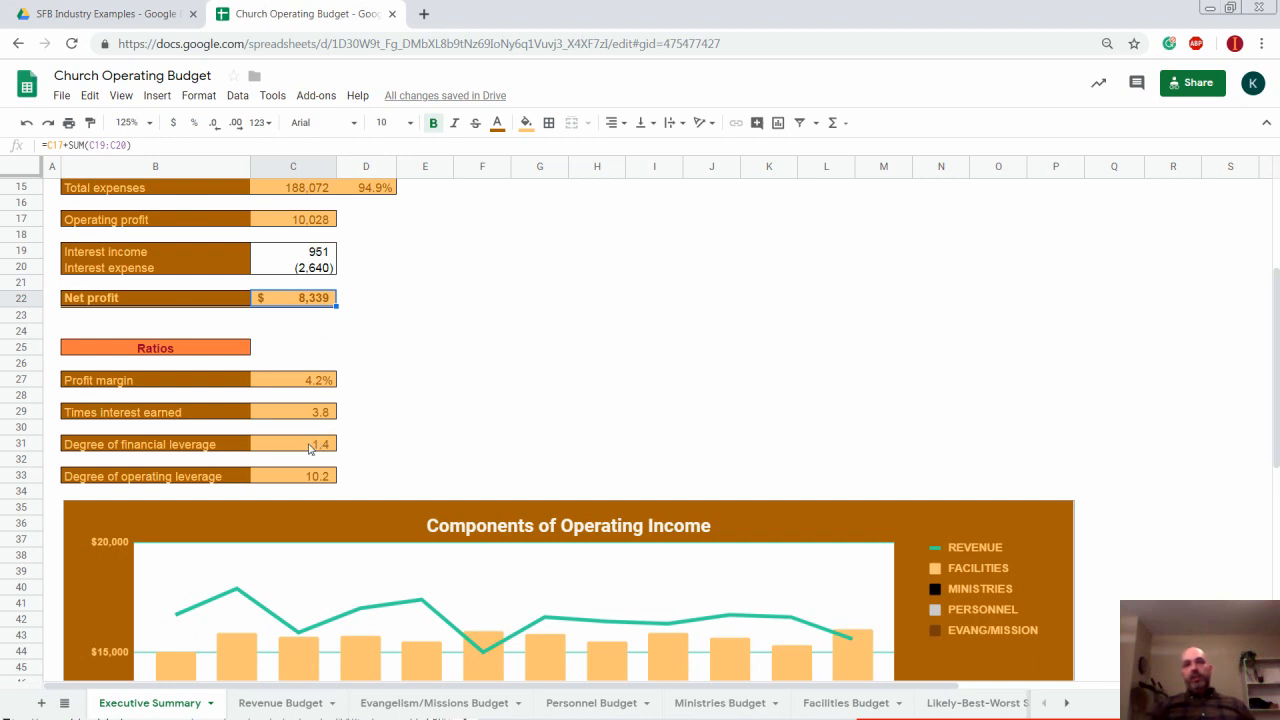
scroll(349, 437, "down", 1)
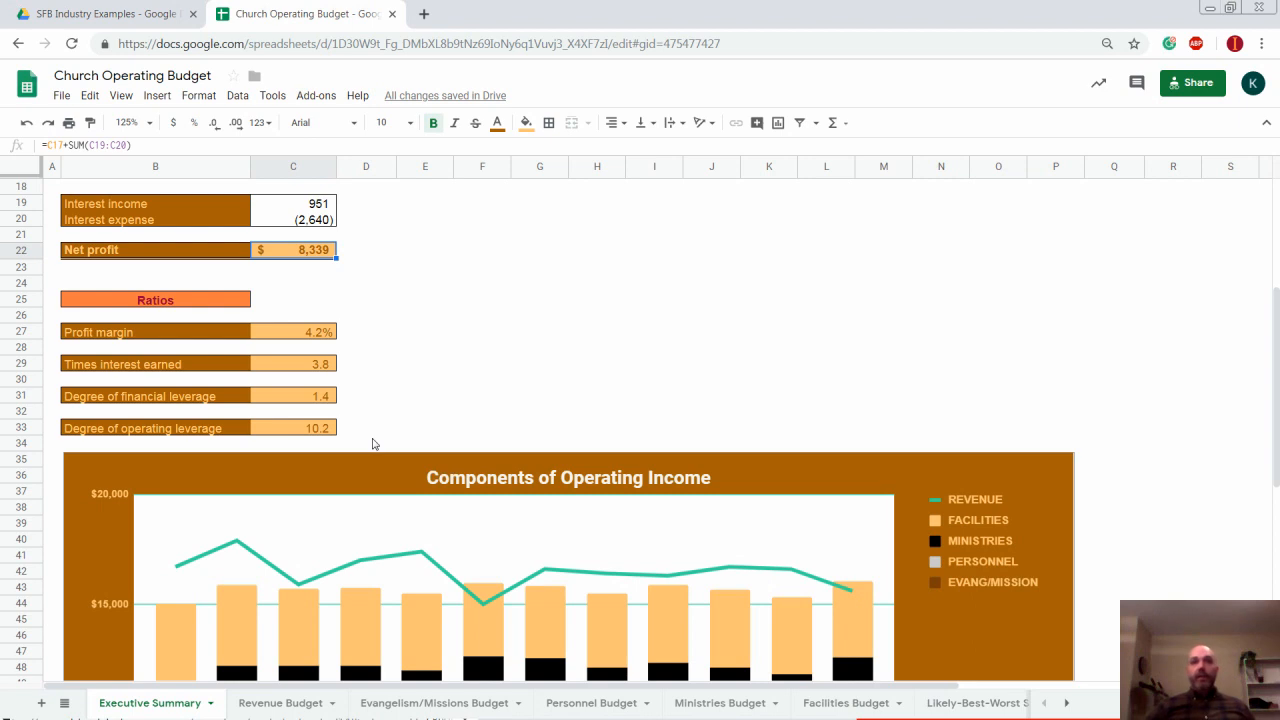
left_click(435, 703)
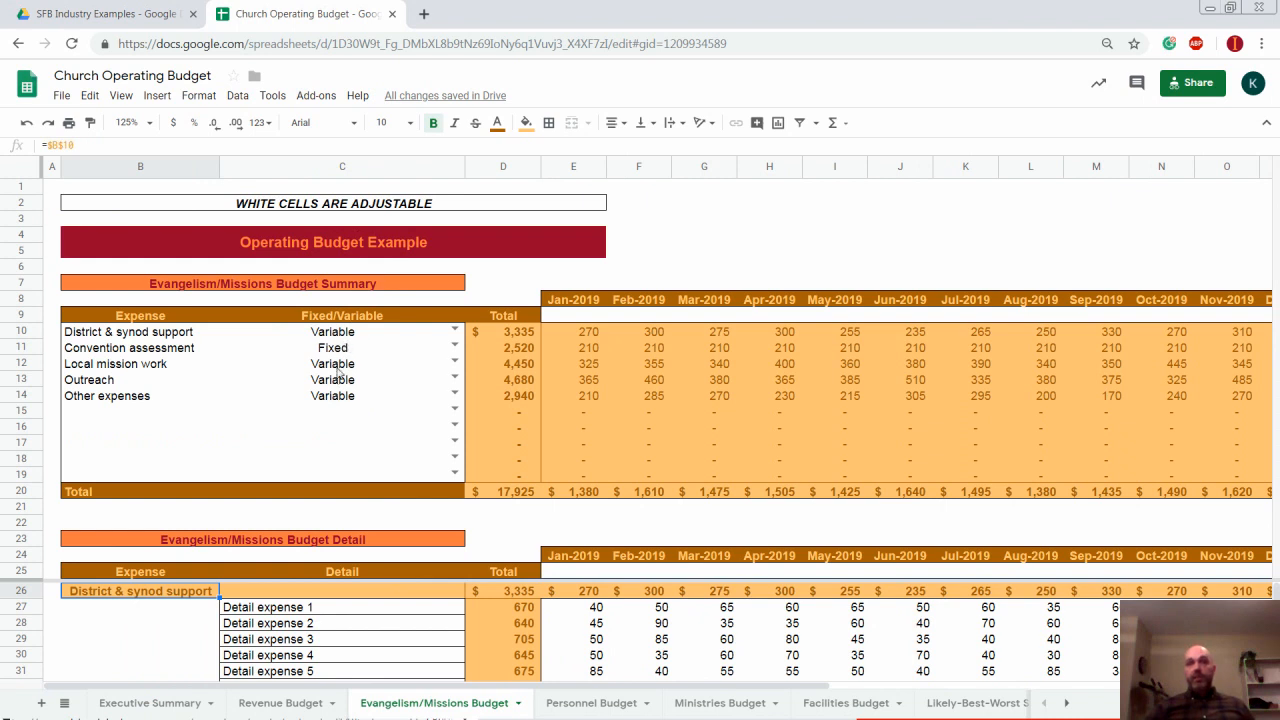
left_click(169, 705)
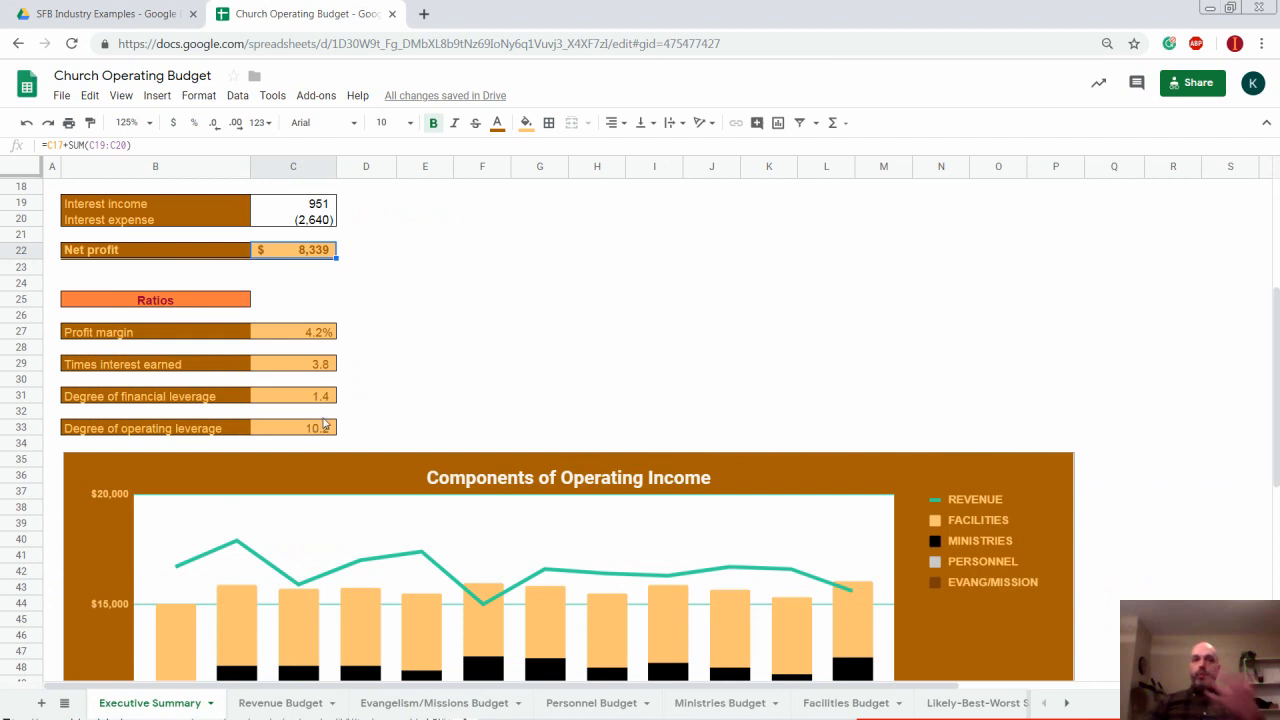
Examine the Components of Operating Income chart on the Executive Summary across all months.
scroll(395, 370, "down", 3)
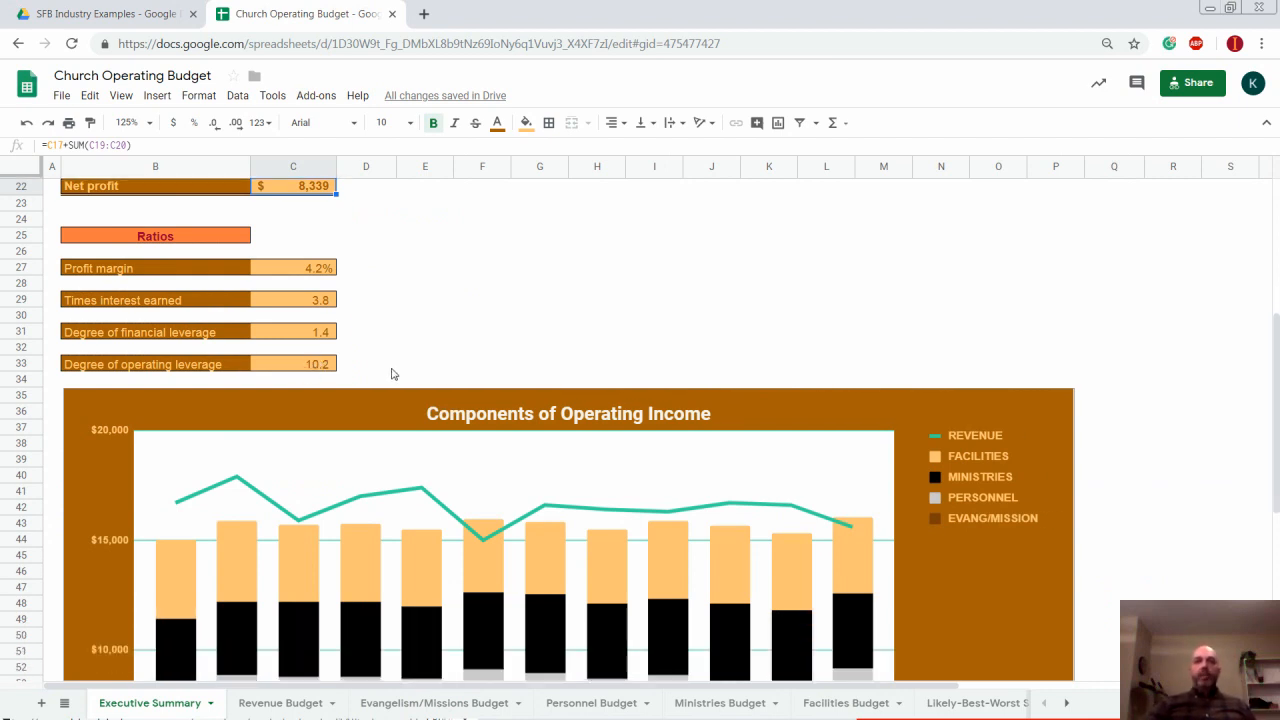
scroll(309, 485, "down", 1)
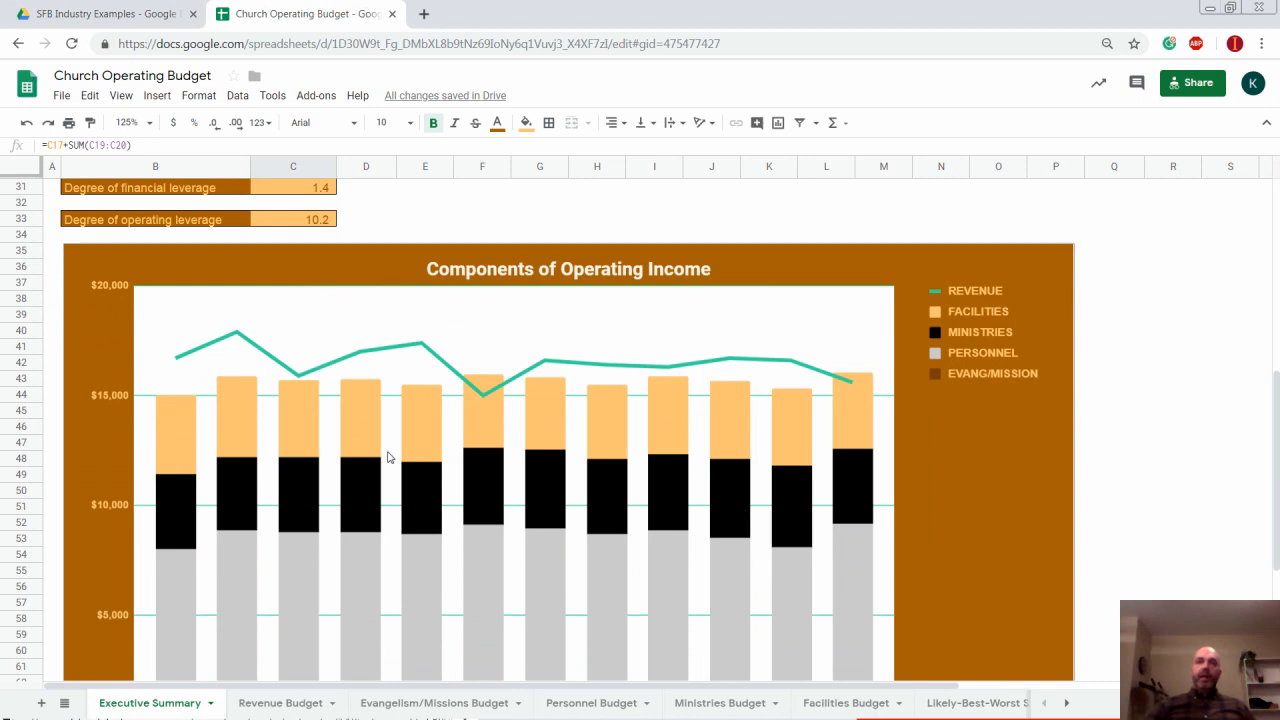
scroll(382, 469, "down", 1)
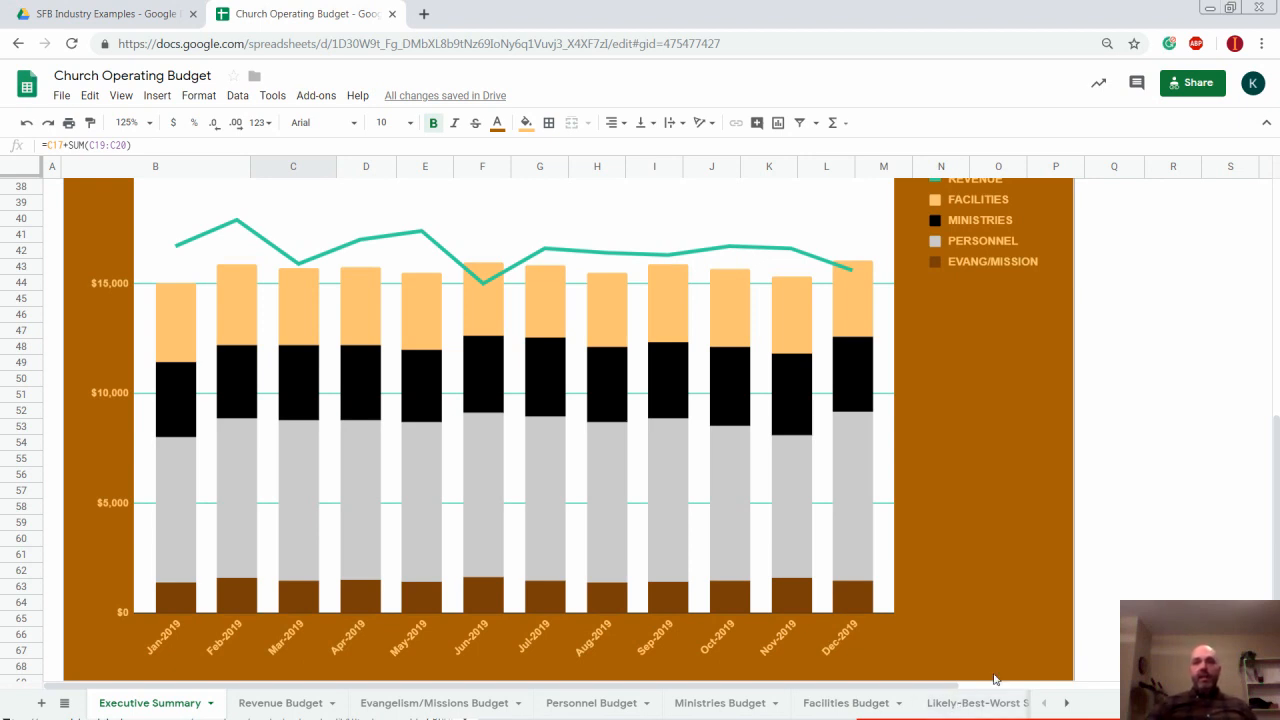
Open the Likely-Best-Worst Scenario sheet and view its scenario income statement.
left_click(968, 702)
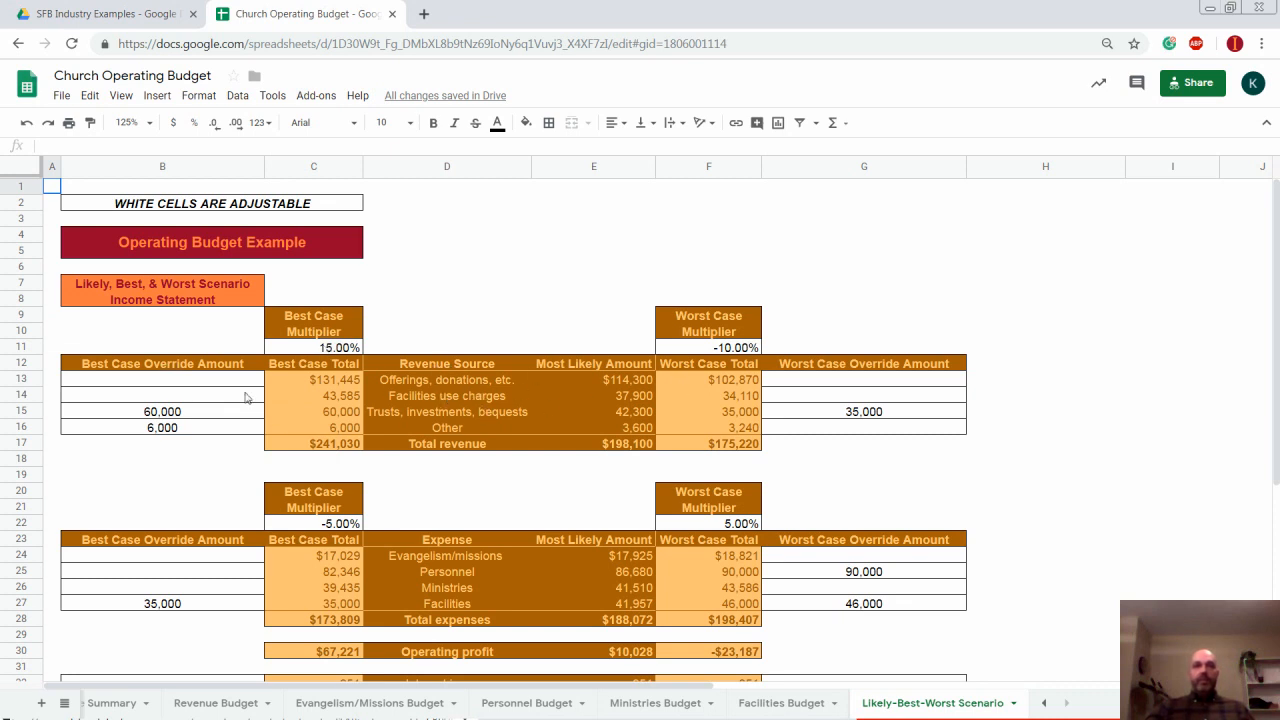
left_click(172, 301)
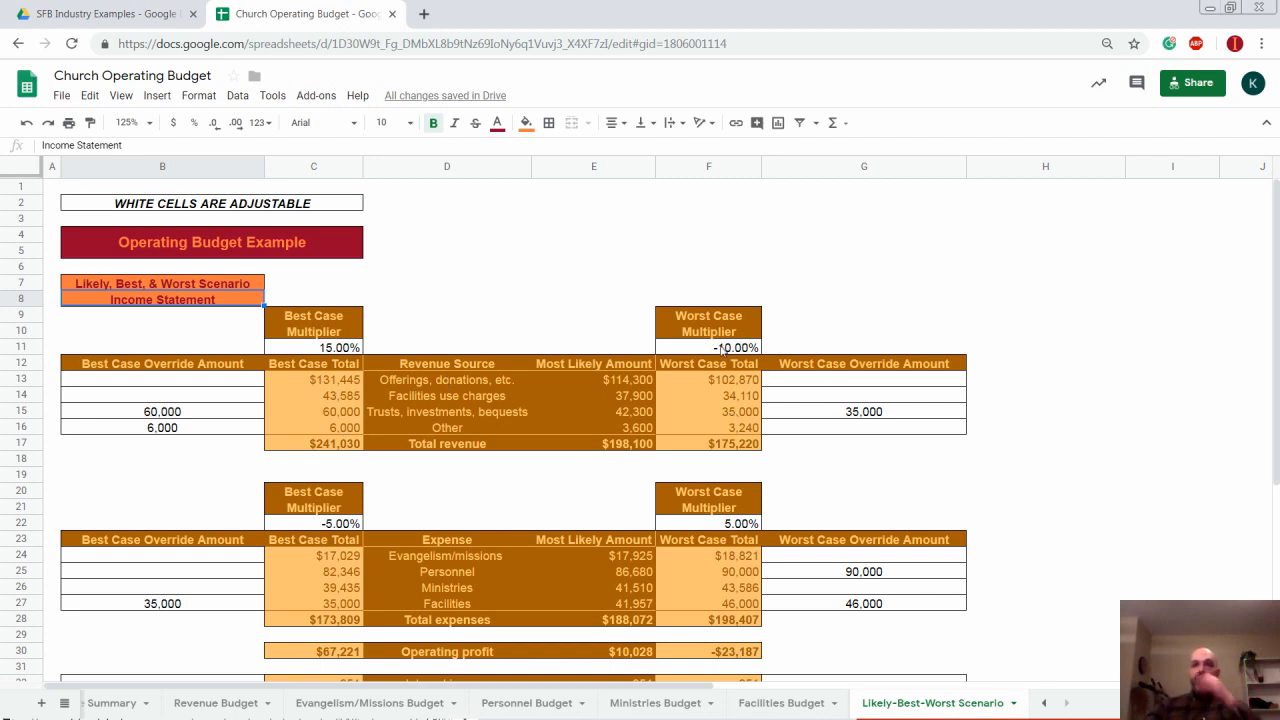
Try a revenue Worst Case Multiplier of -15% and set it back to -10%.
left_click(724, 348)
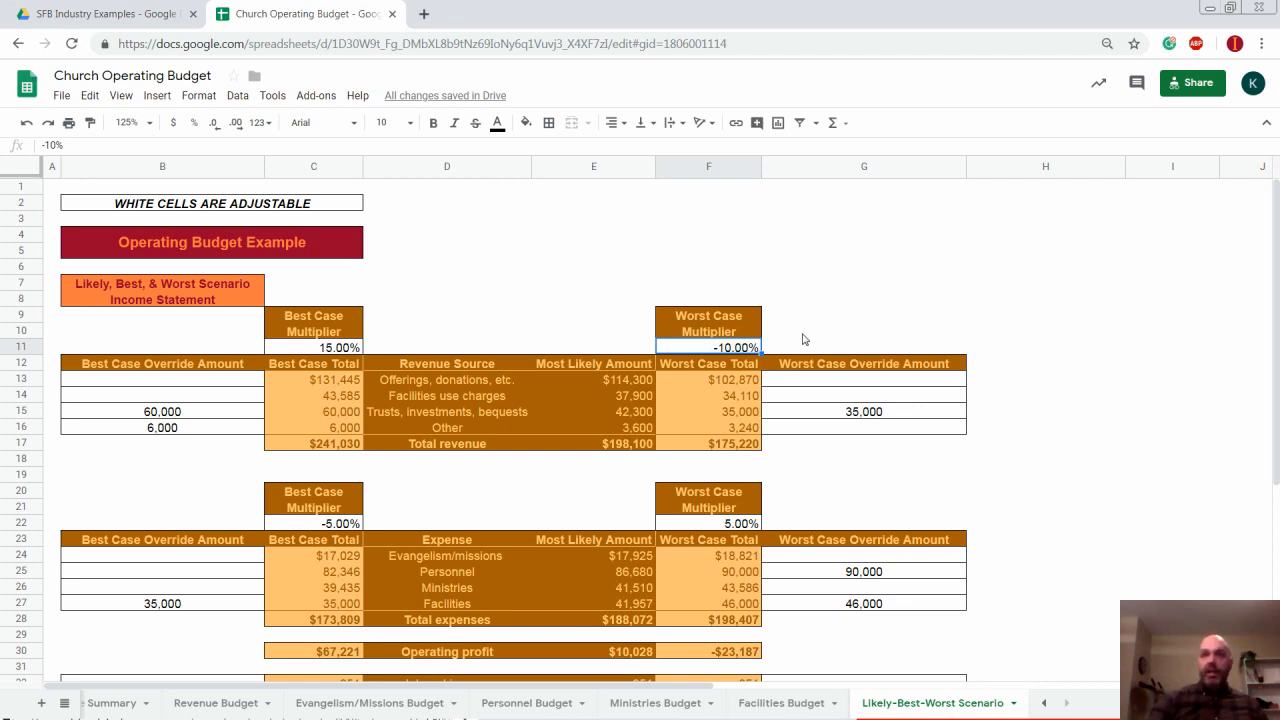
type("-")
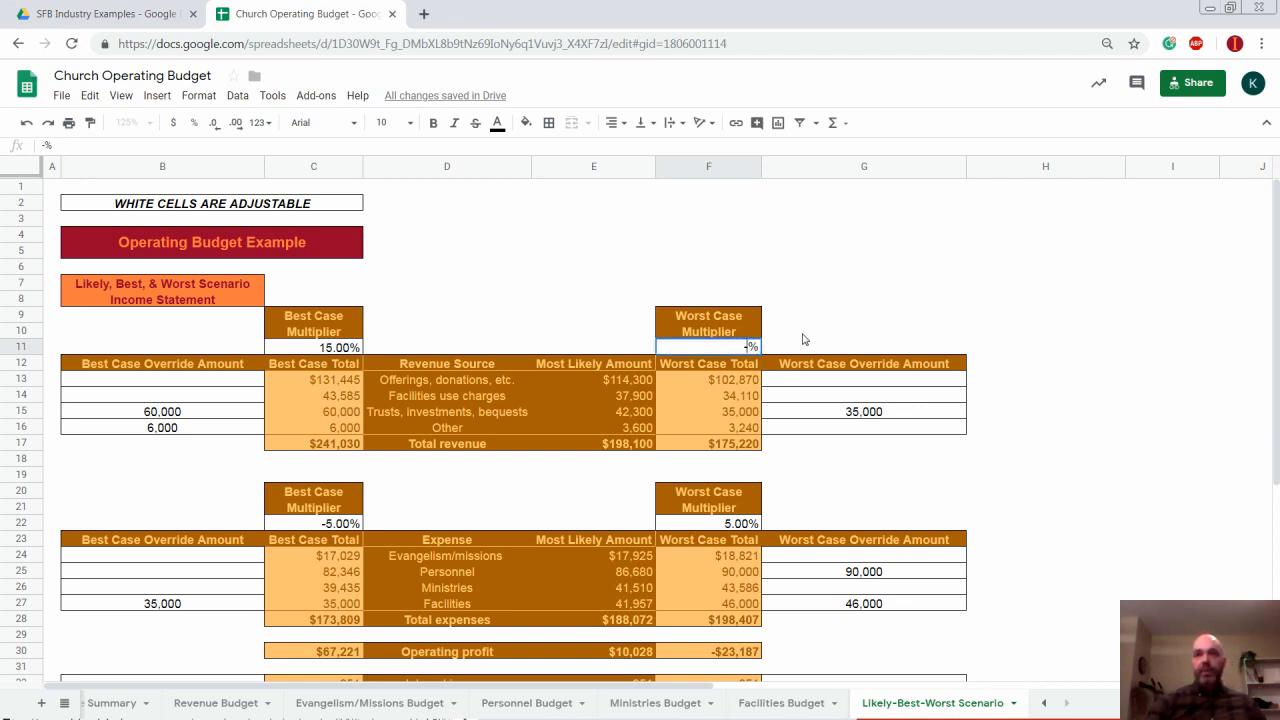
type("15")
key("Return")
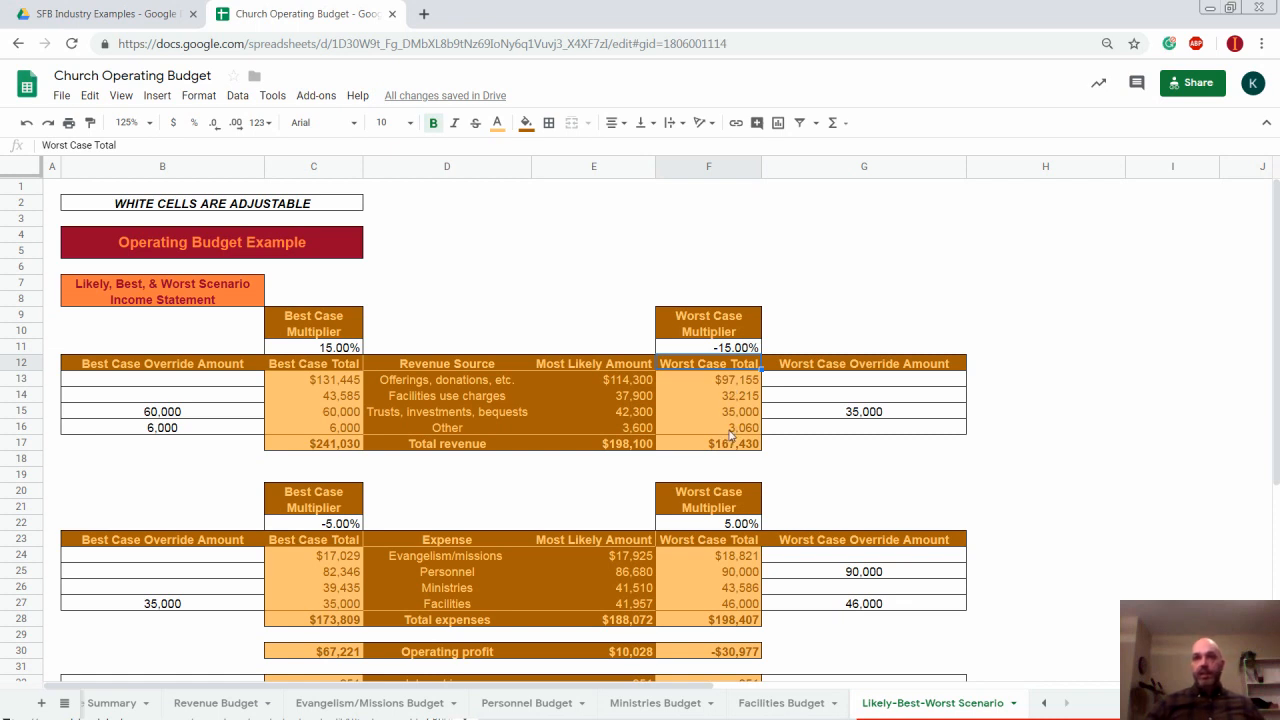
left_click(716, 349)
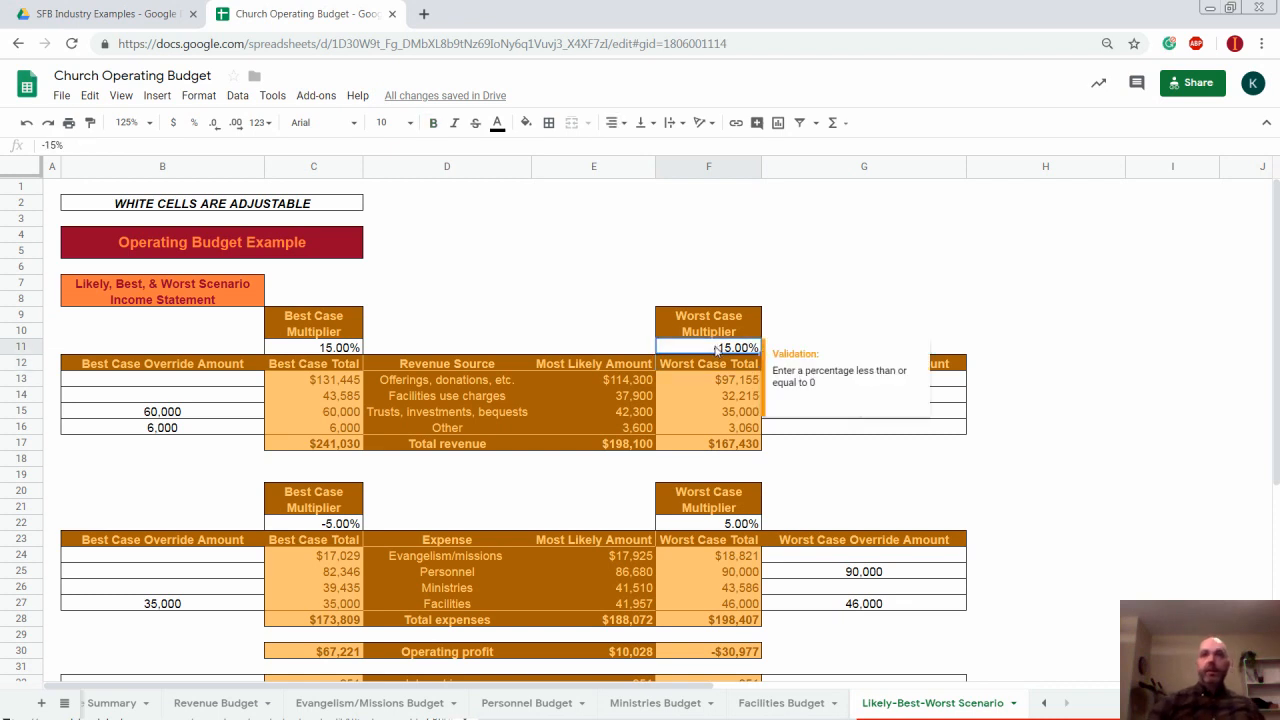
type("-10")
key("Return")
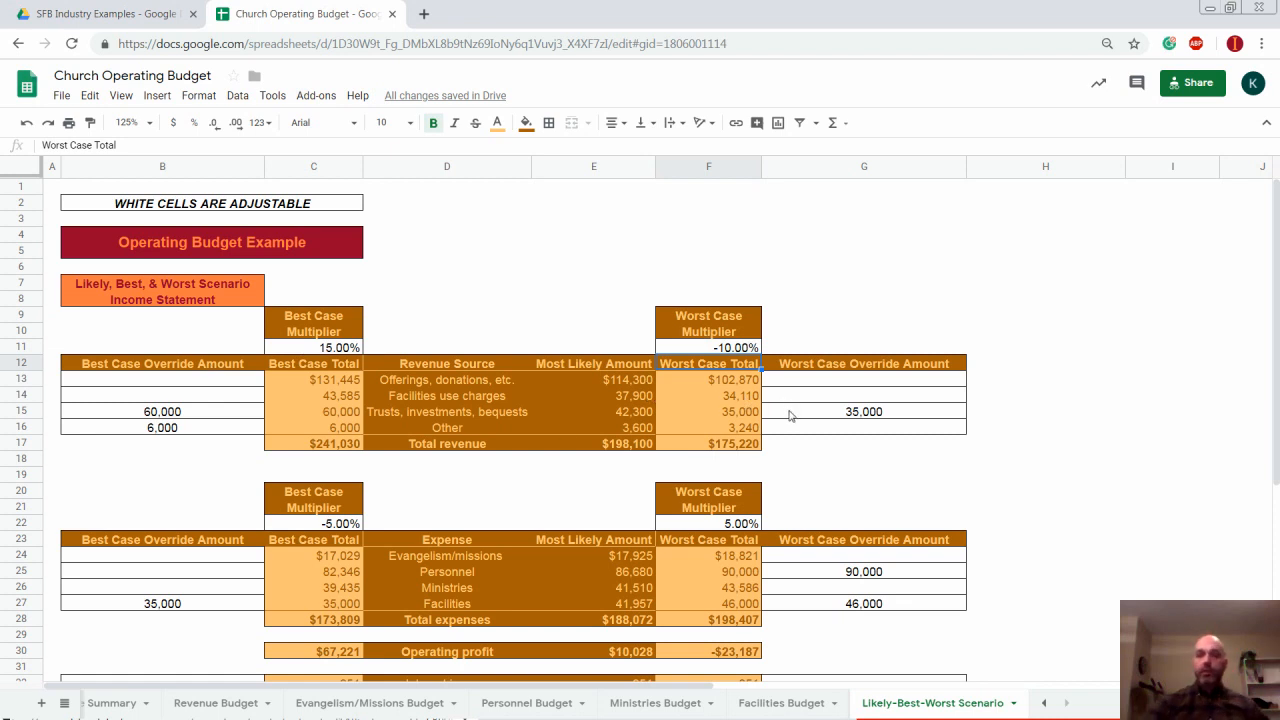
Clear the Worst Case Override Amount for Trusts, investments, bequests and check its most likely and worst case amounts.
left_click(842, 416)
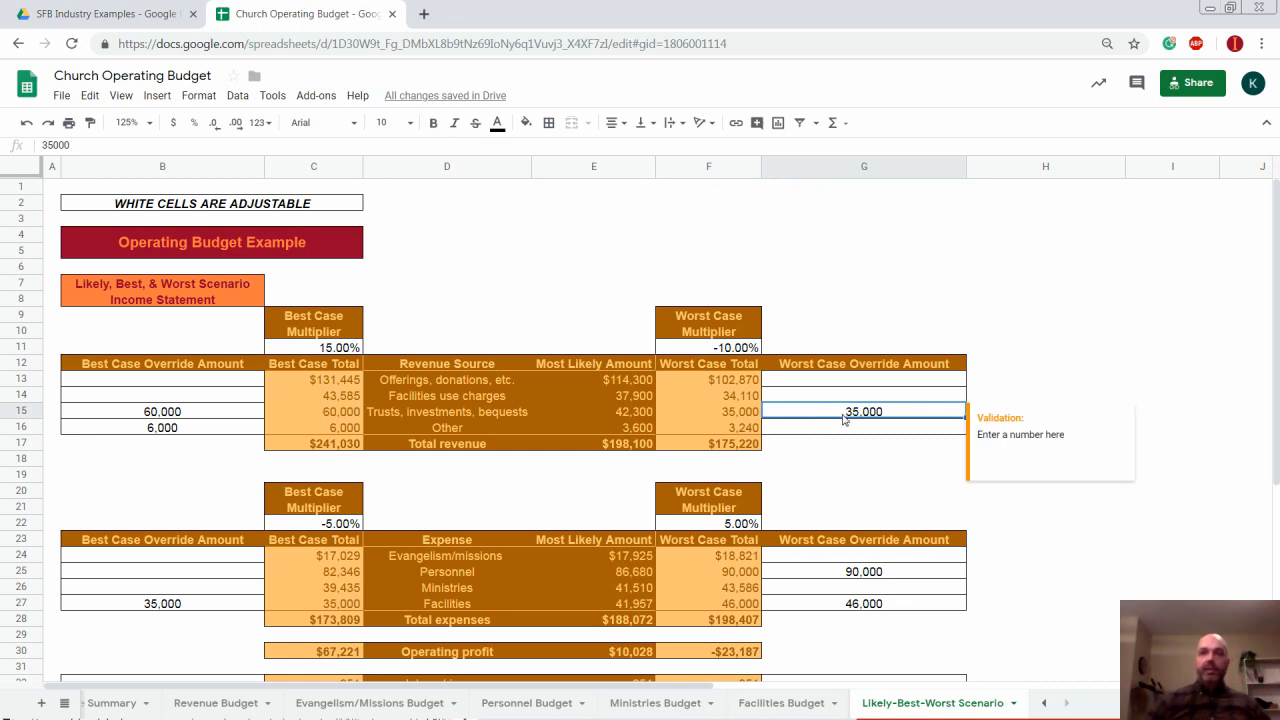
key("Delete")
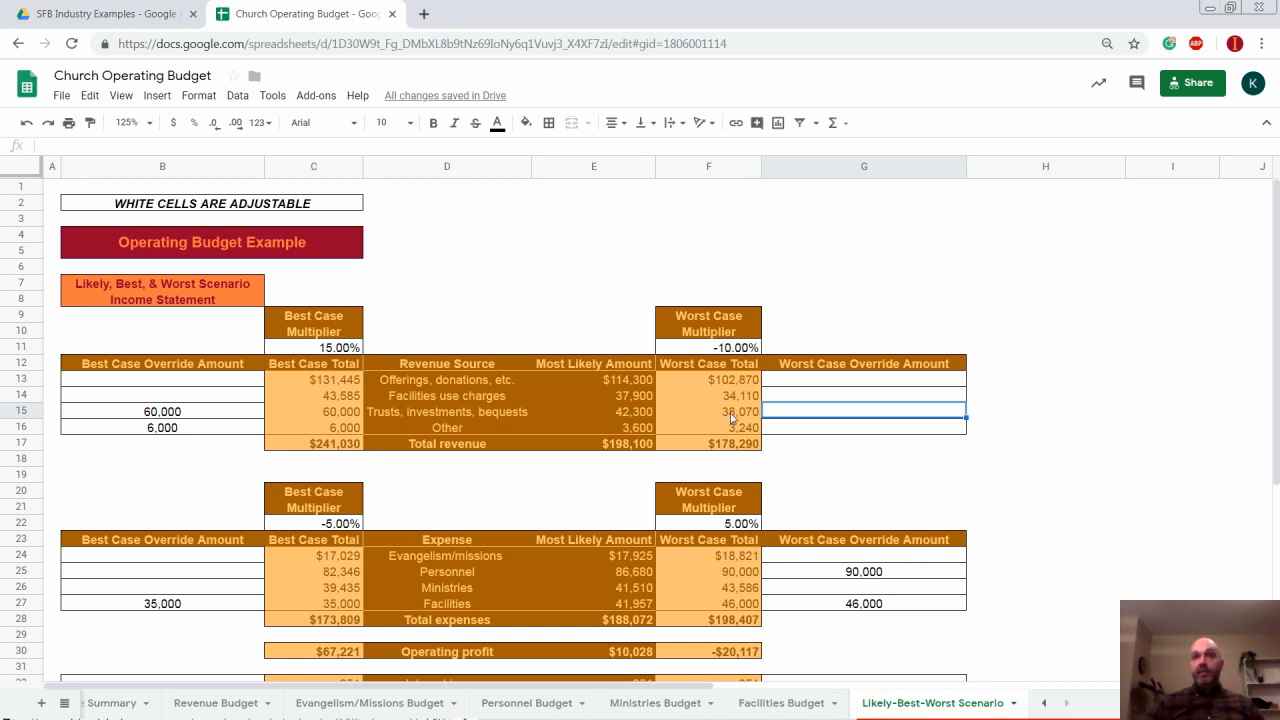
left_click(629, 417)
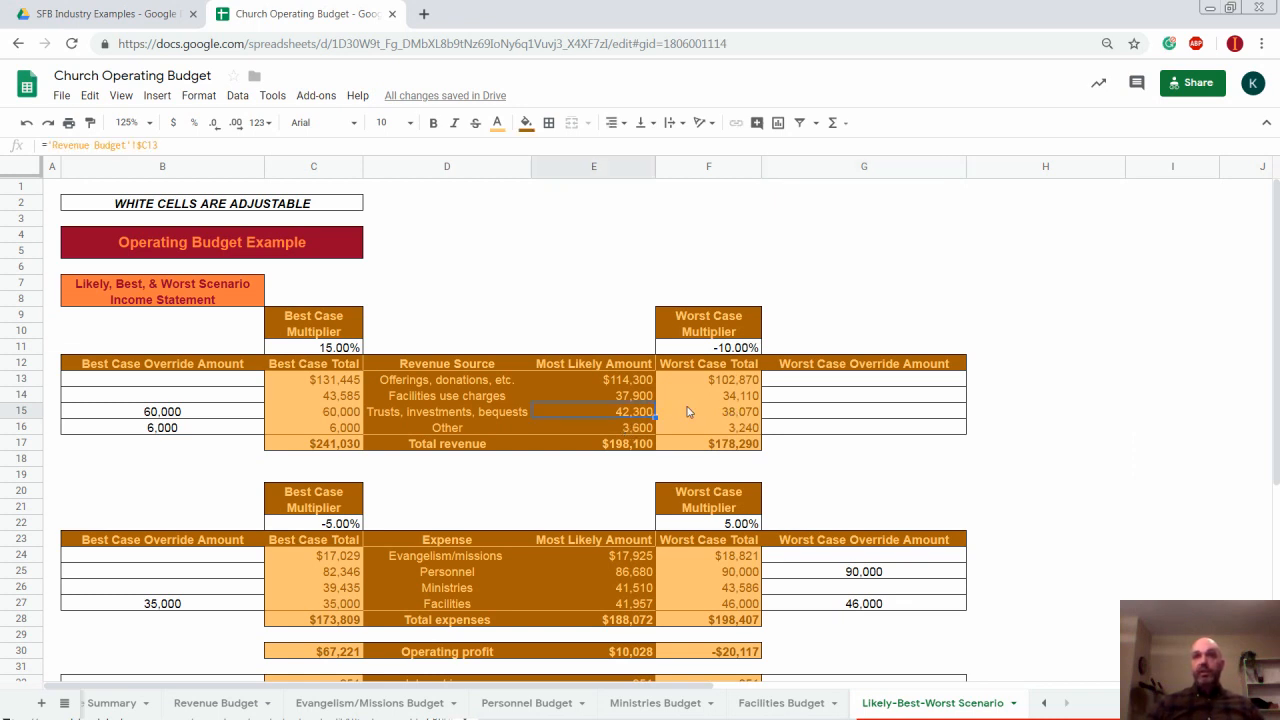
left_click(703, 412)
Set the Worst Case Override Amount for Trusts, investments, bequests to 30000.
left_click_drag(760, 412, 772, 418)
key("ctrl+z")
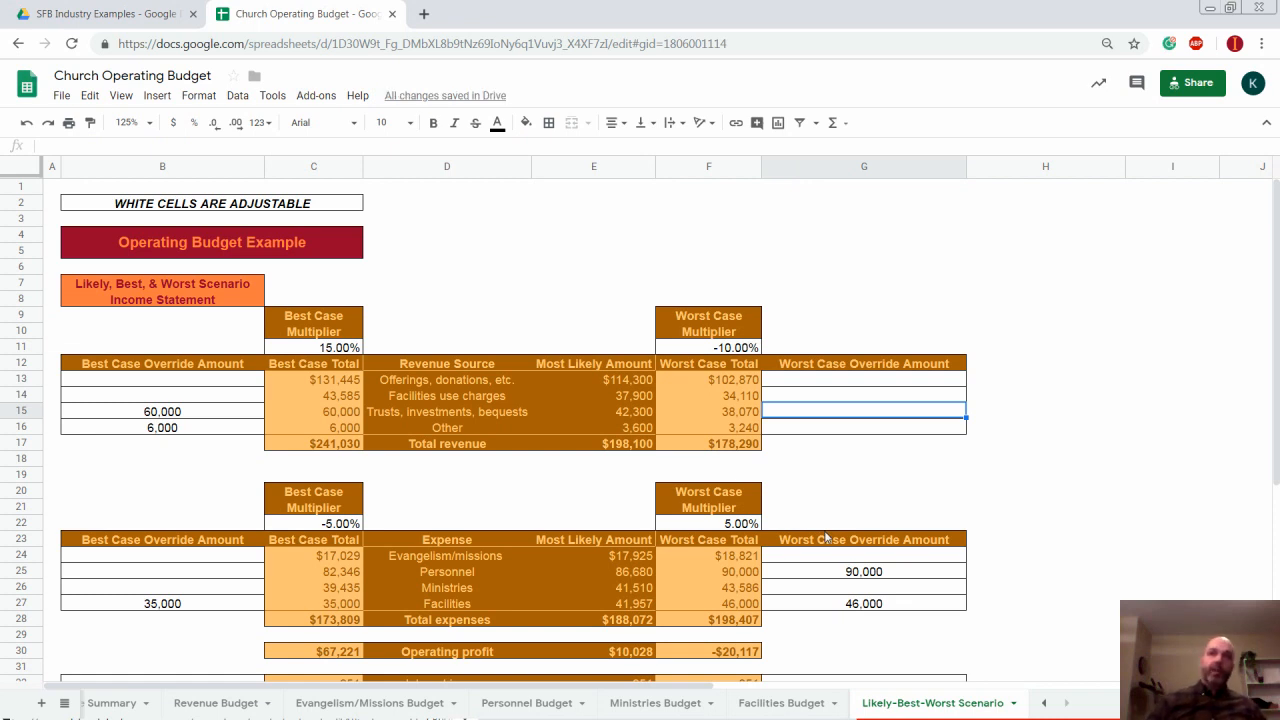
type("30000")
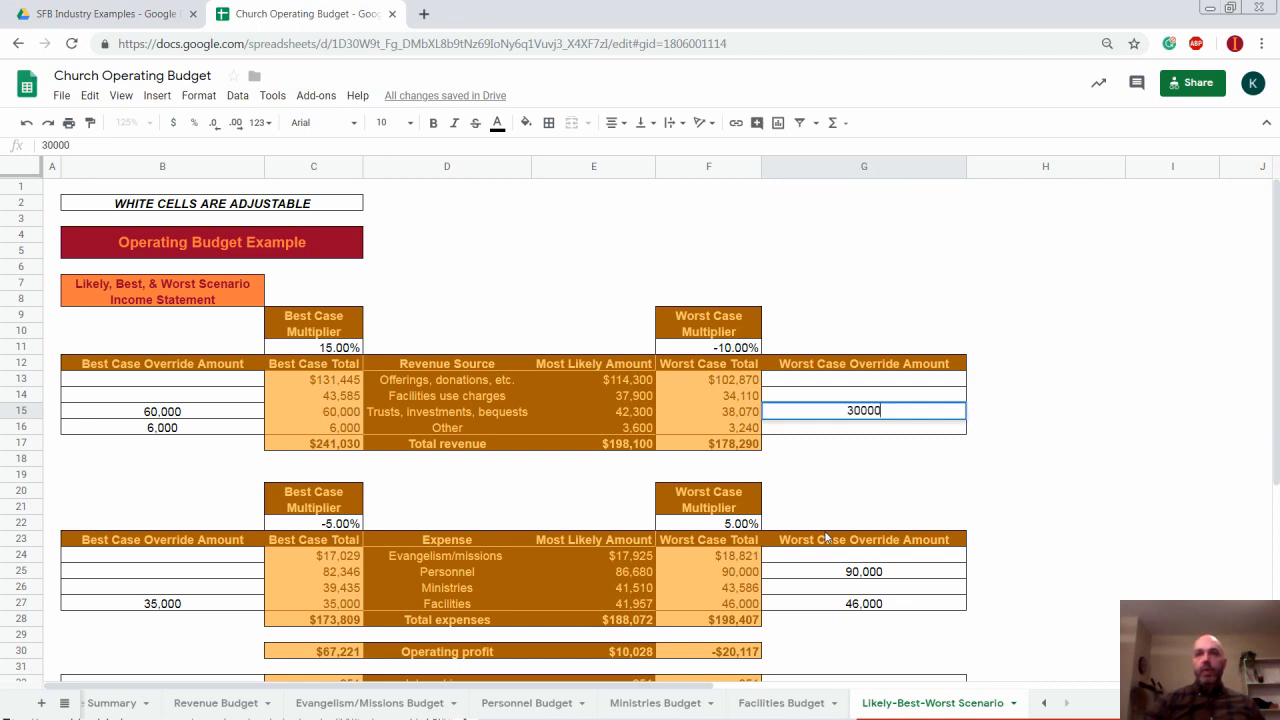
key("Return")
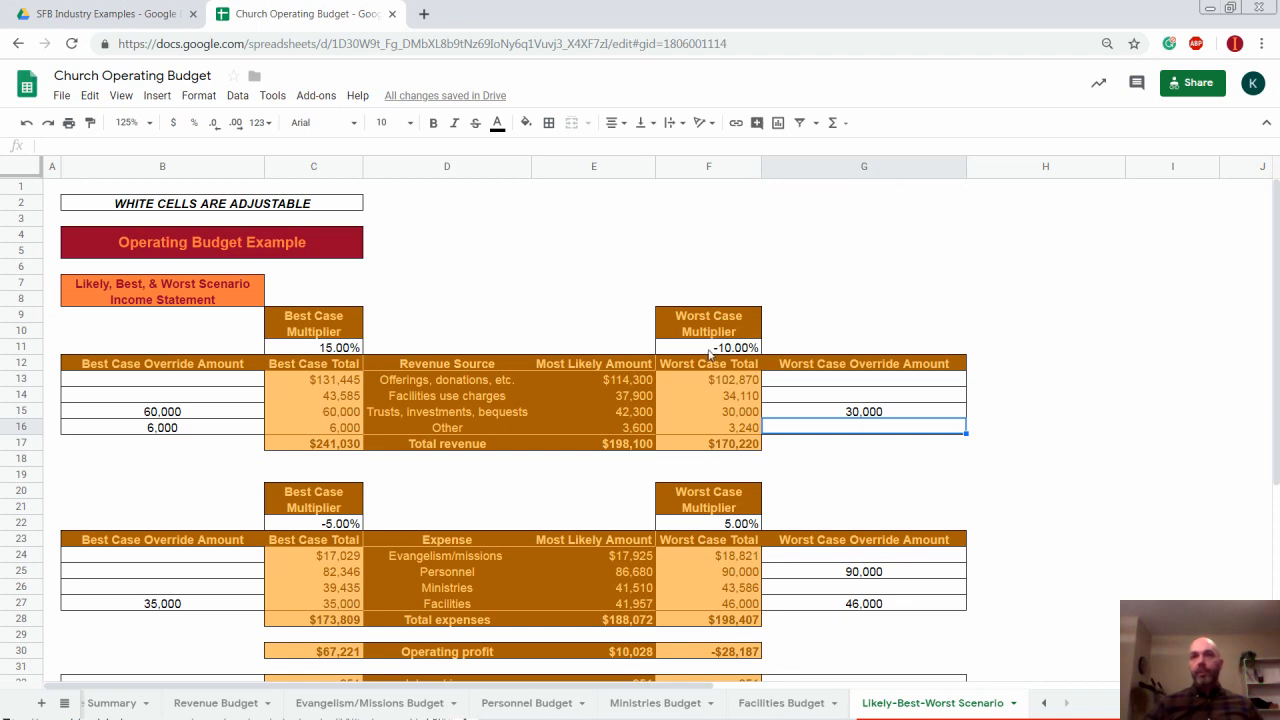
left_click(832, 412)
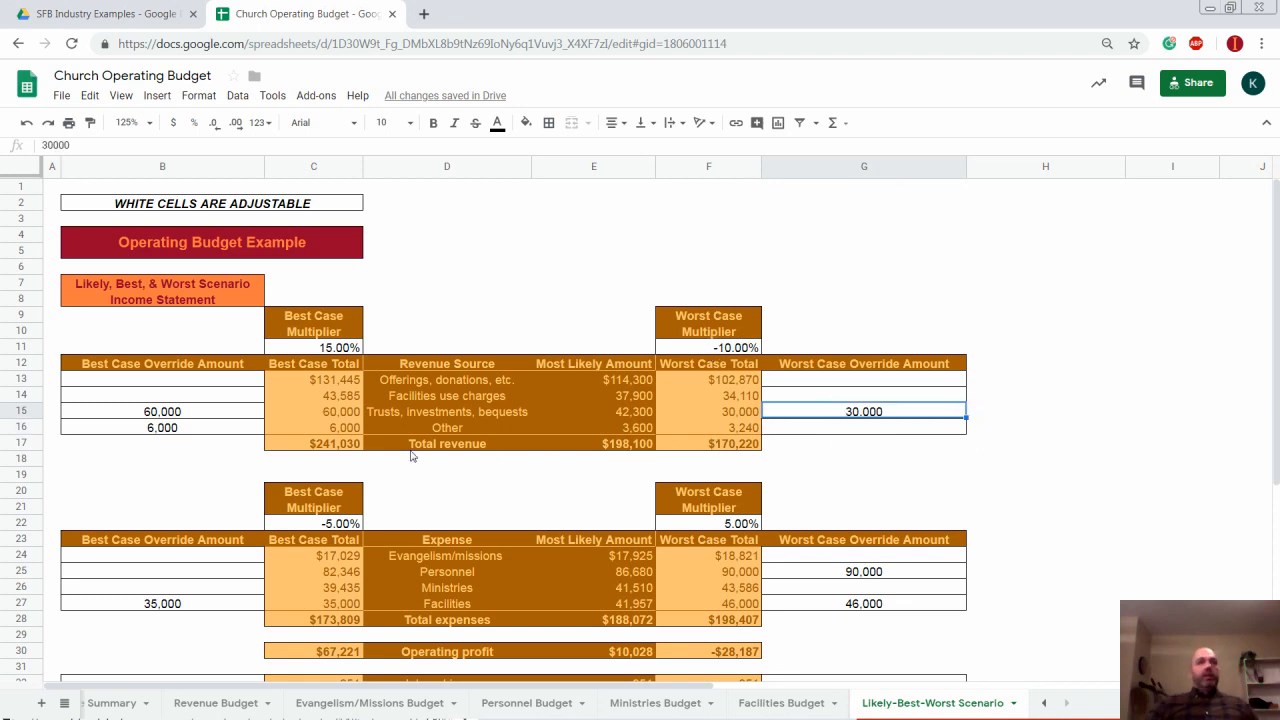
Check the Best Case Override Amount for Trusts, investments, bequests and the Best Case Multiplier for expenses.
left_click_drag(165, 412, 175, 403)
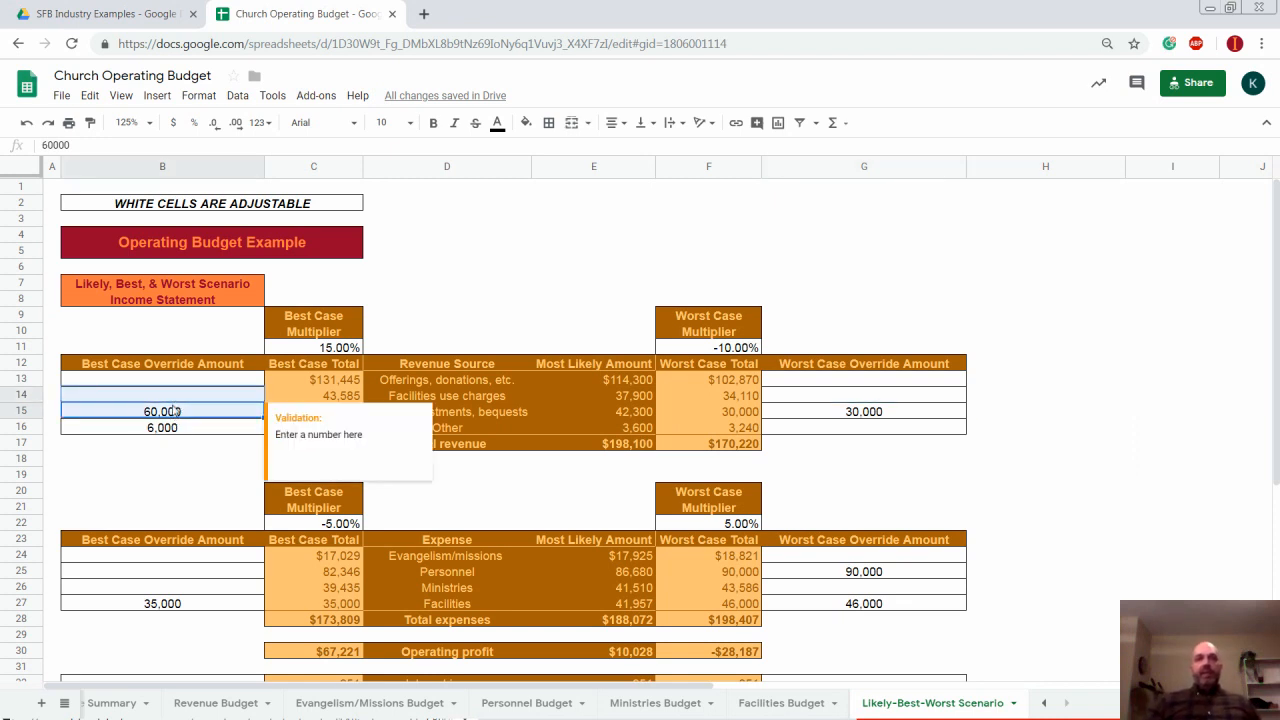
scroll(180, 424, "down", 1)
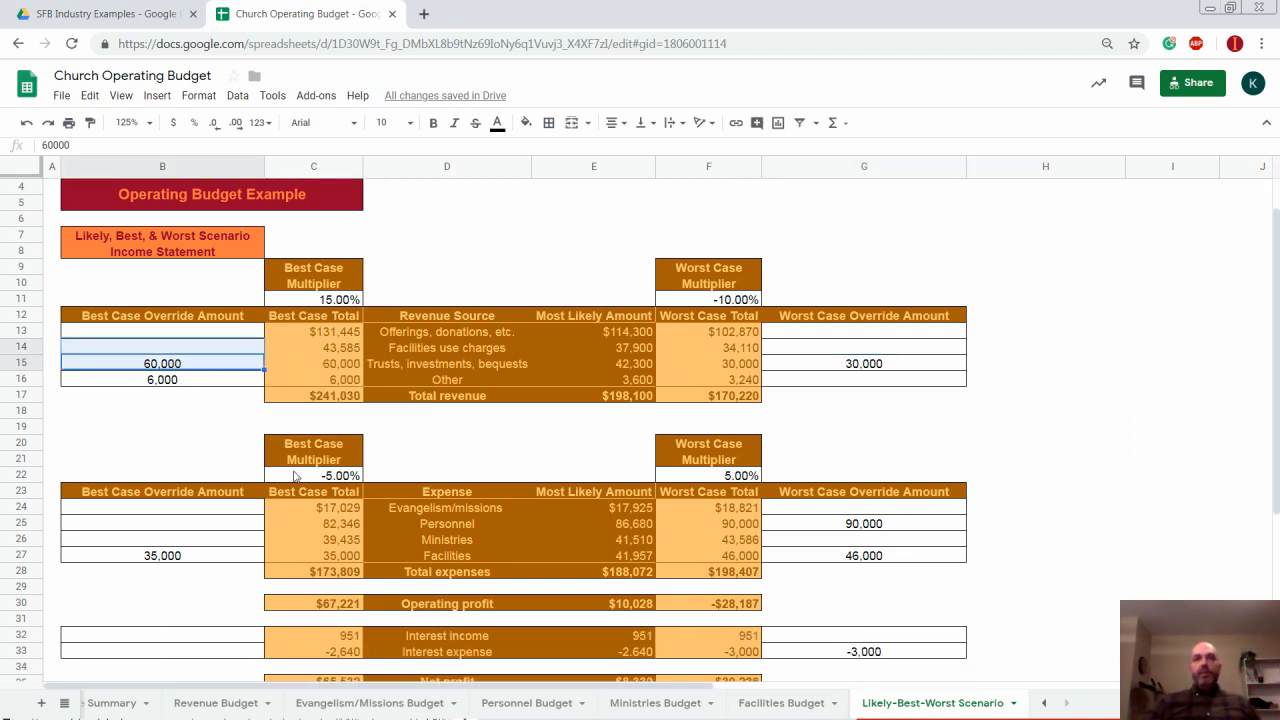
scroll(210, 440, "down", 1)
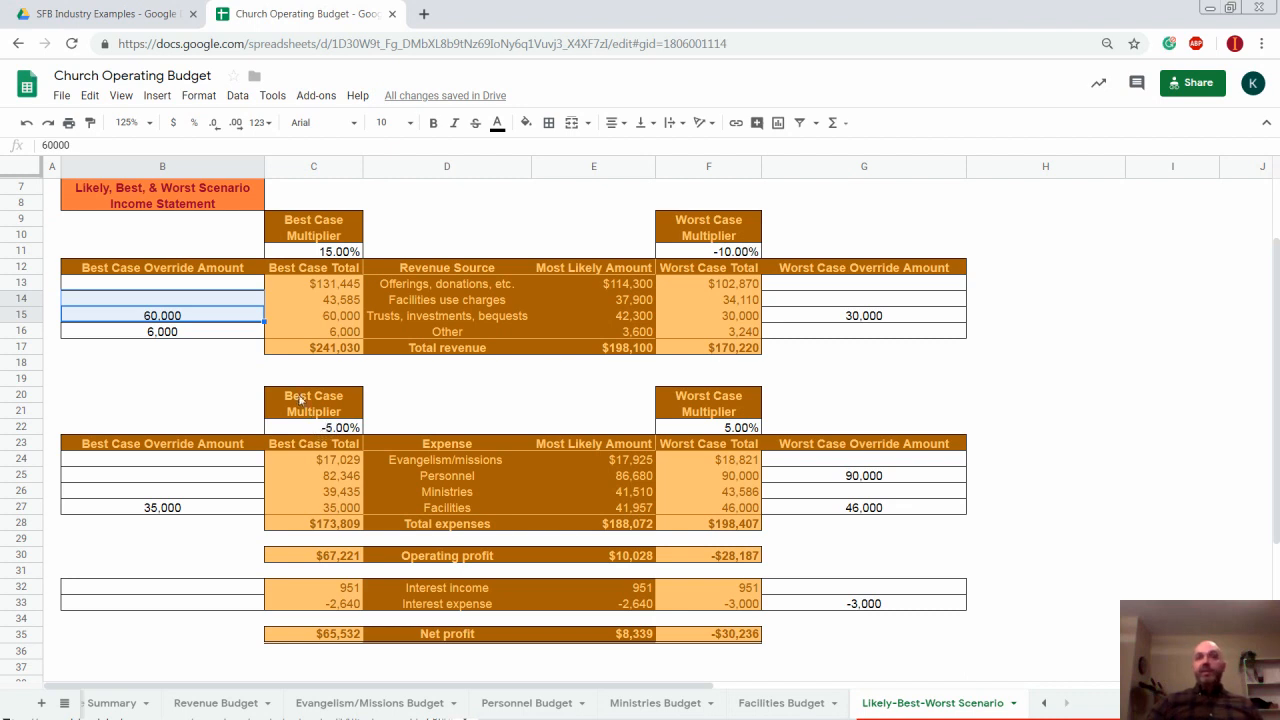
left_click(343, 428)
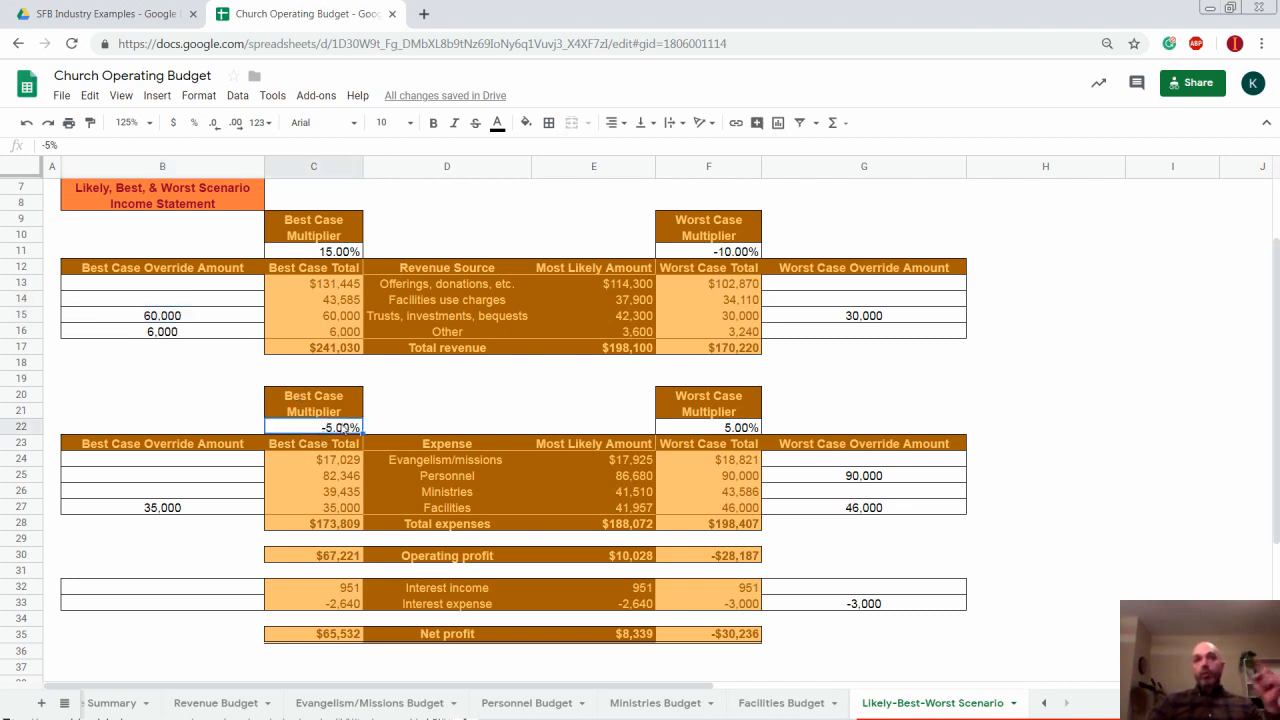
left_click(718, 414)
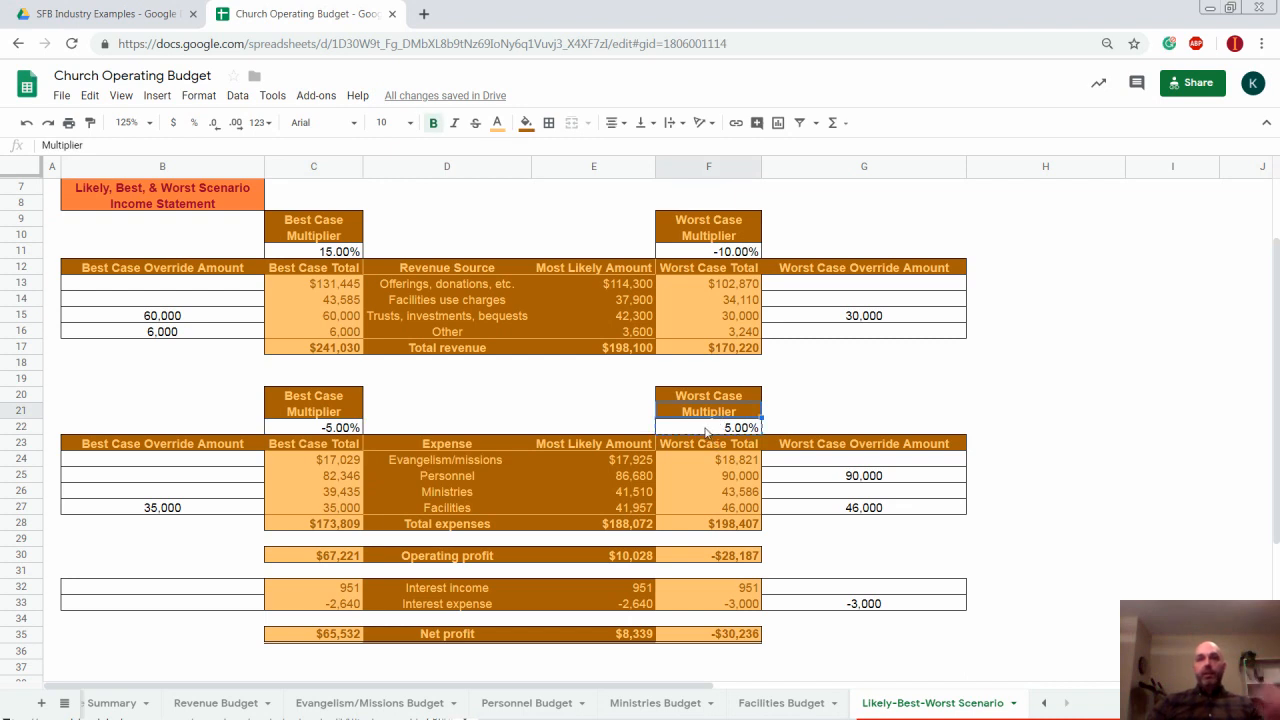
left_click_drag(708, 419, 708, 432)
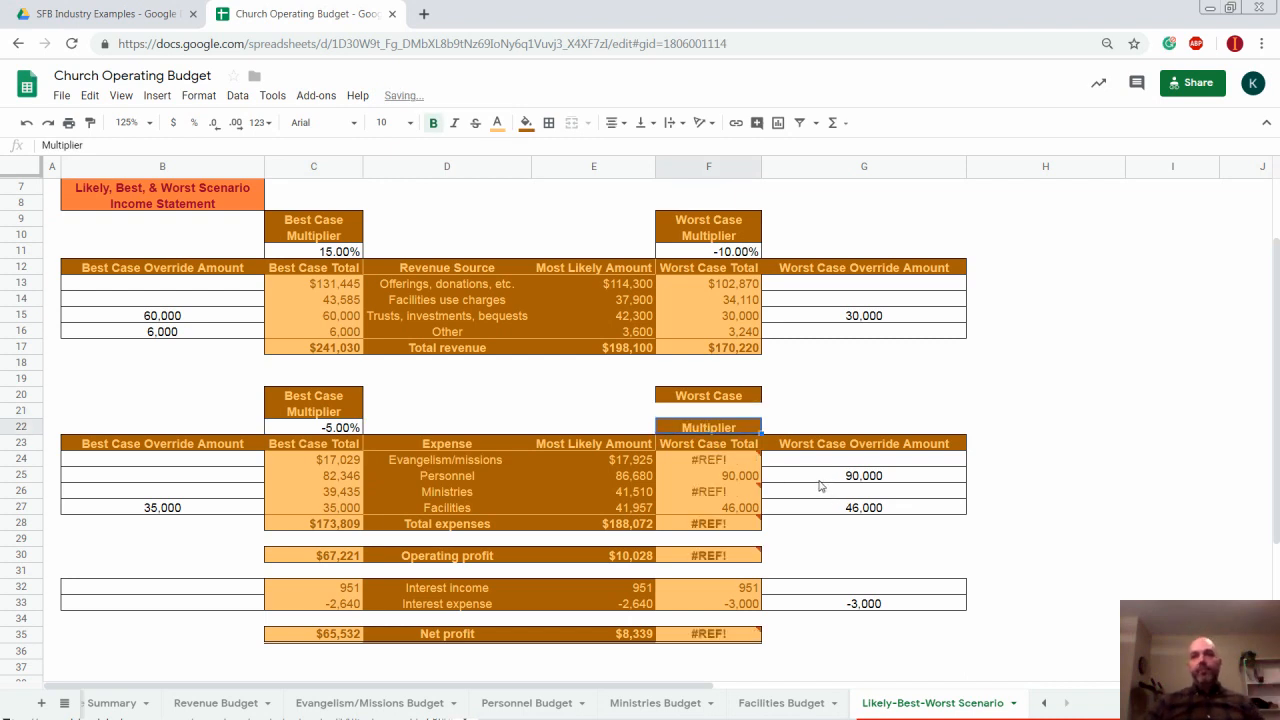
key("ctrl+z")
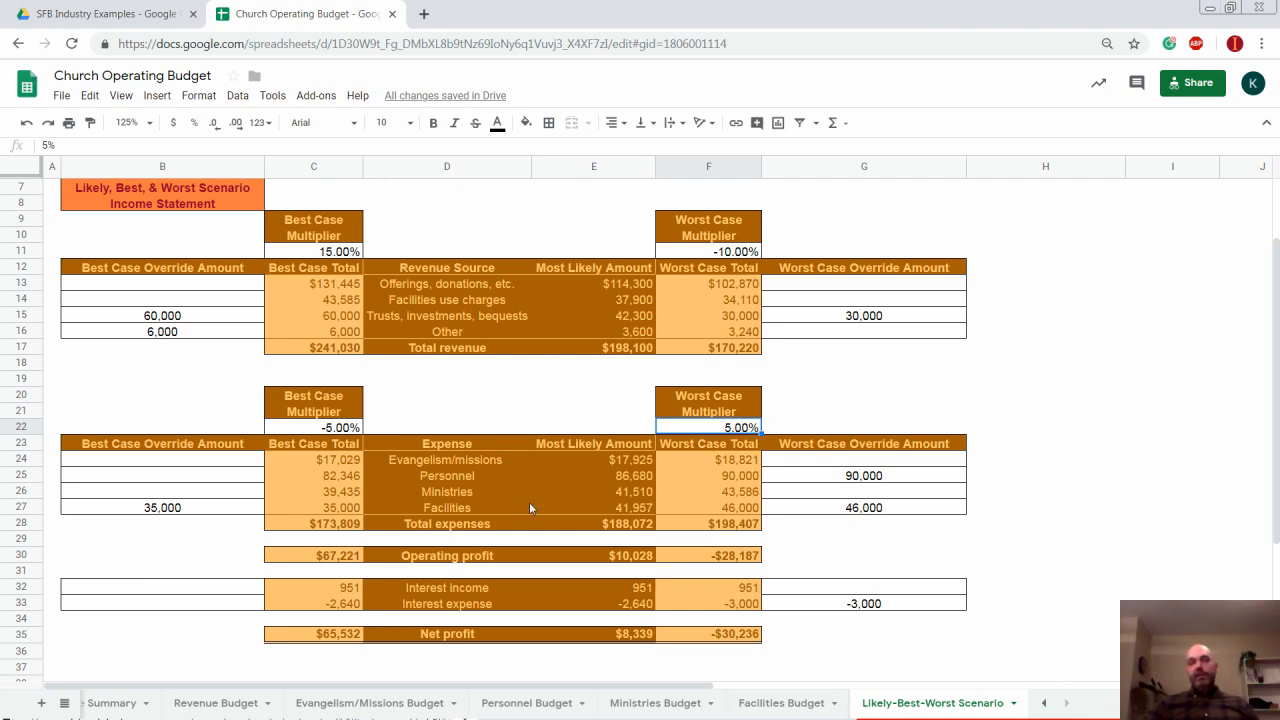
Compare the operating profit cells of the best case, worst case and most likely scenarios.
scroll(529, 508, "down", 2)
scroll(530, 505, "down", 1)
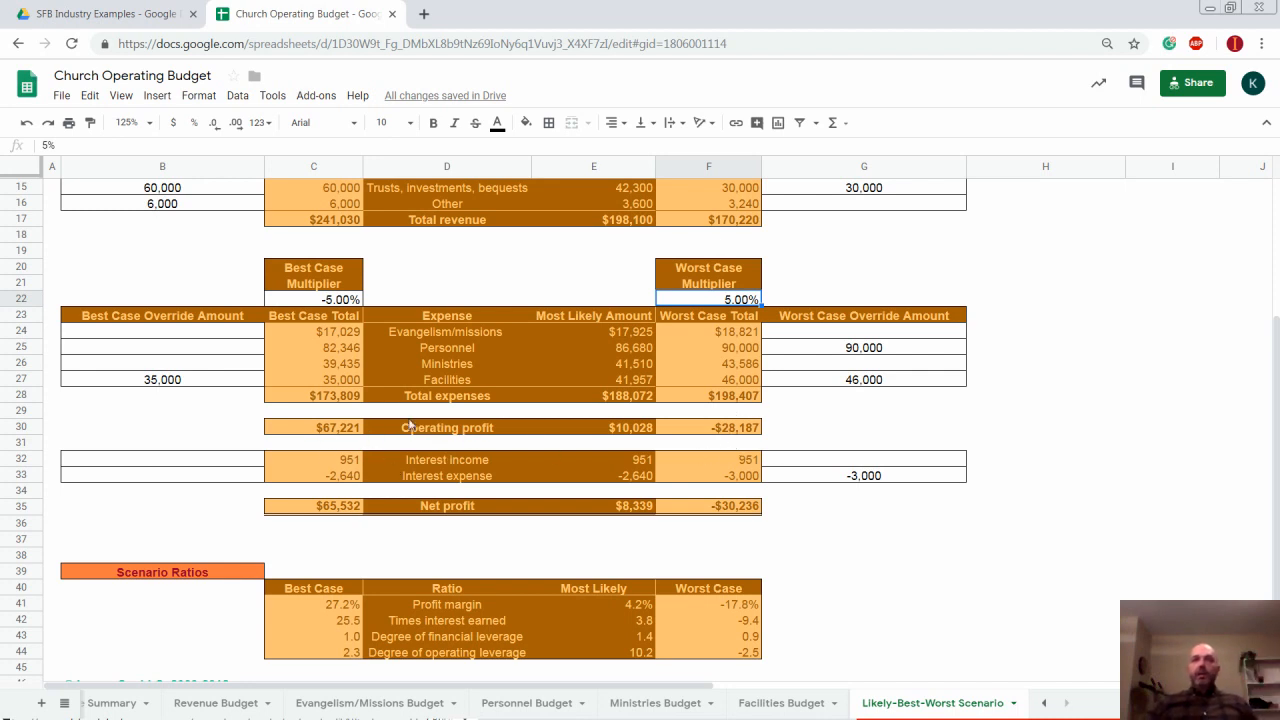
left_click(336, 428)
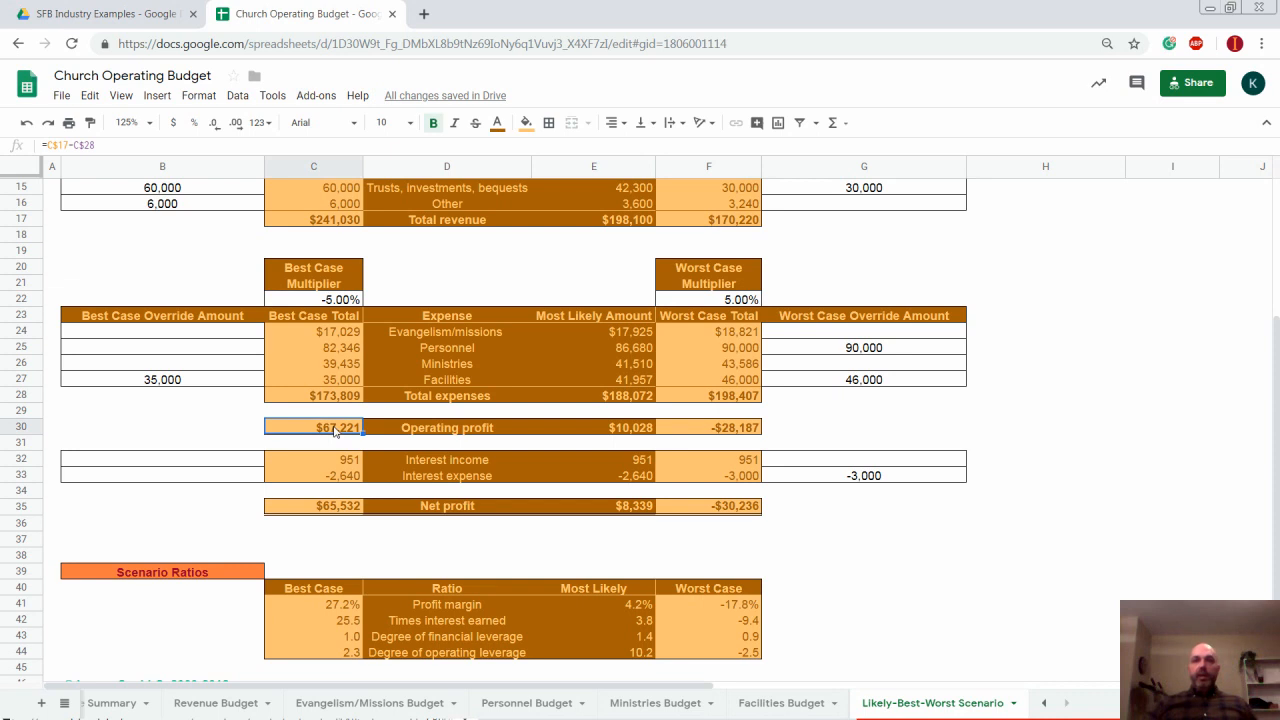
left_click(702, 430)
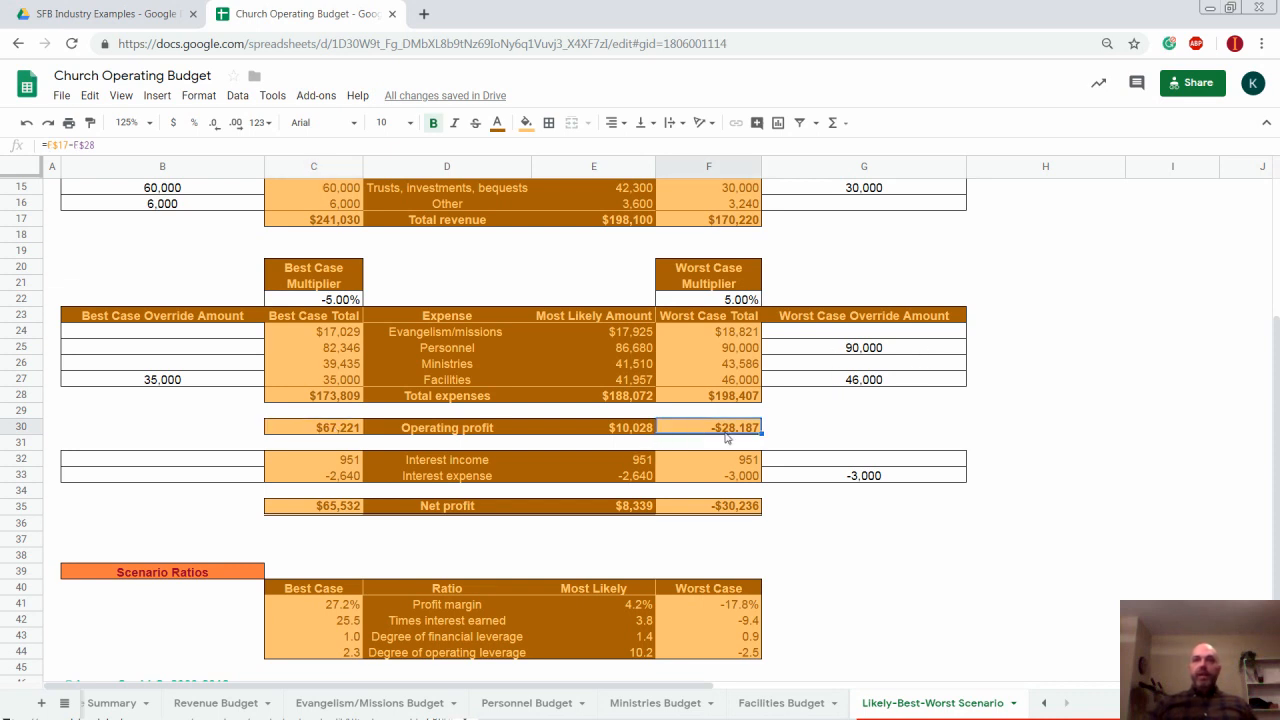
left_click(603, 433)
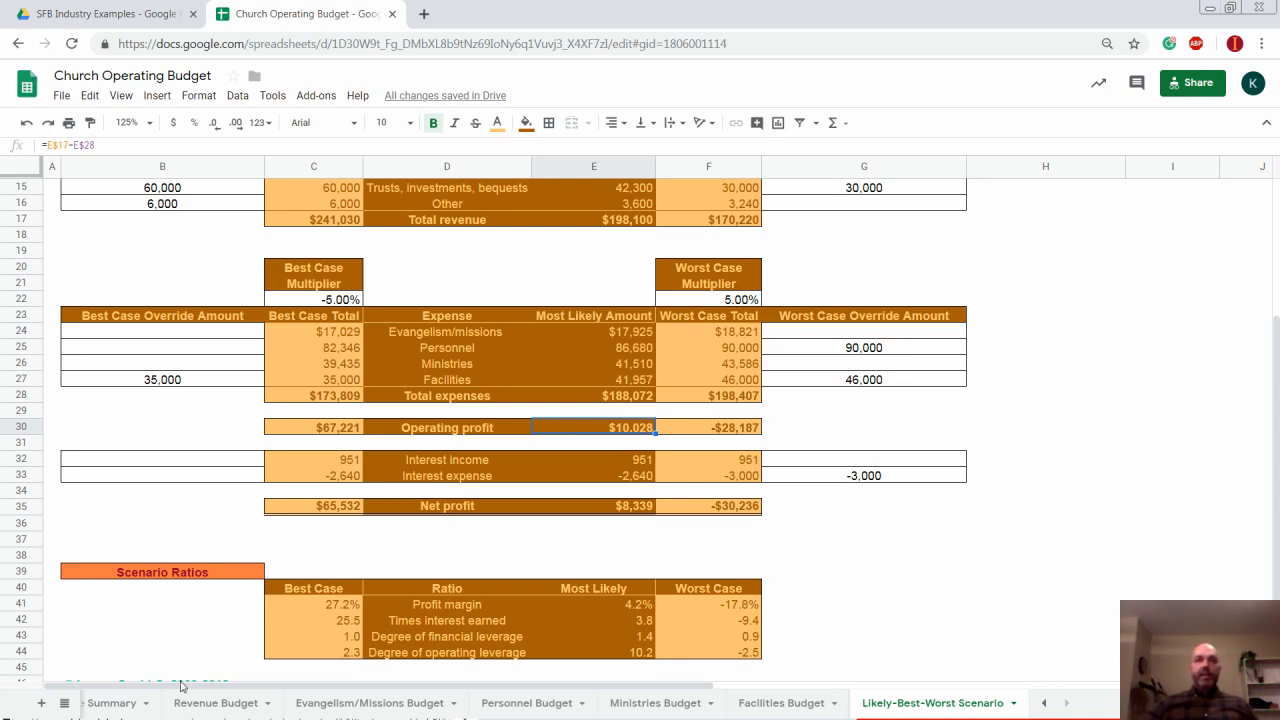
Open the Executive Summary sheet and check its operating profit cell against the most likely scenario.
left_click(114, 703)
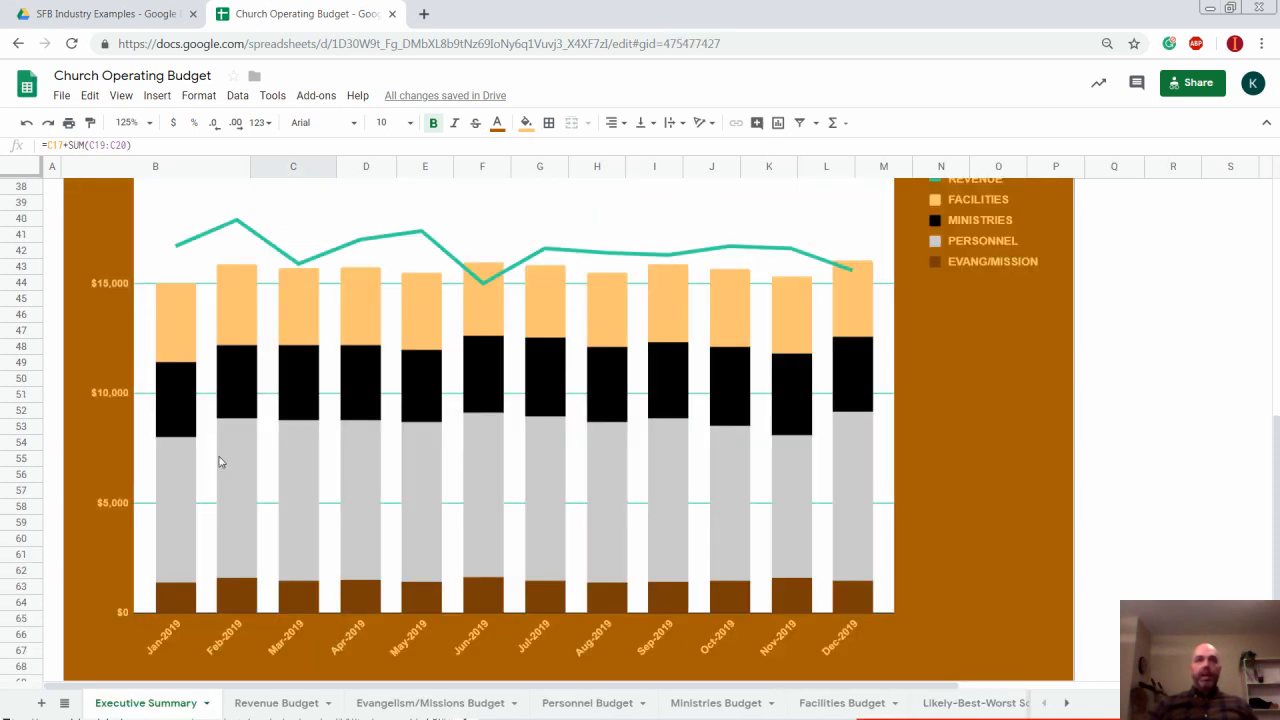
scroll(266, 389, "up", 5)
scroll(330, 300, "up", 1)
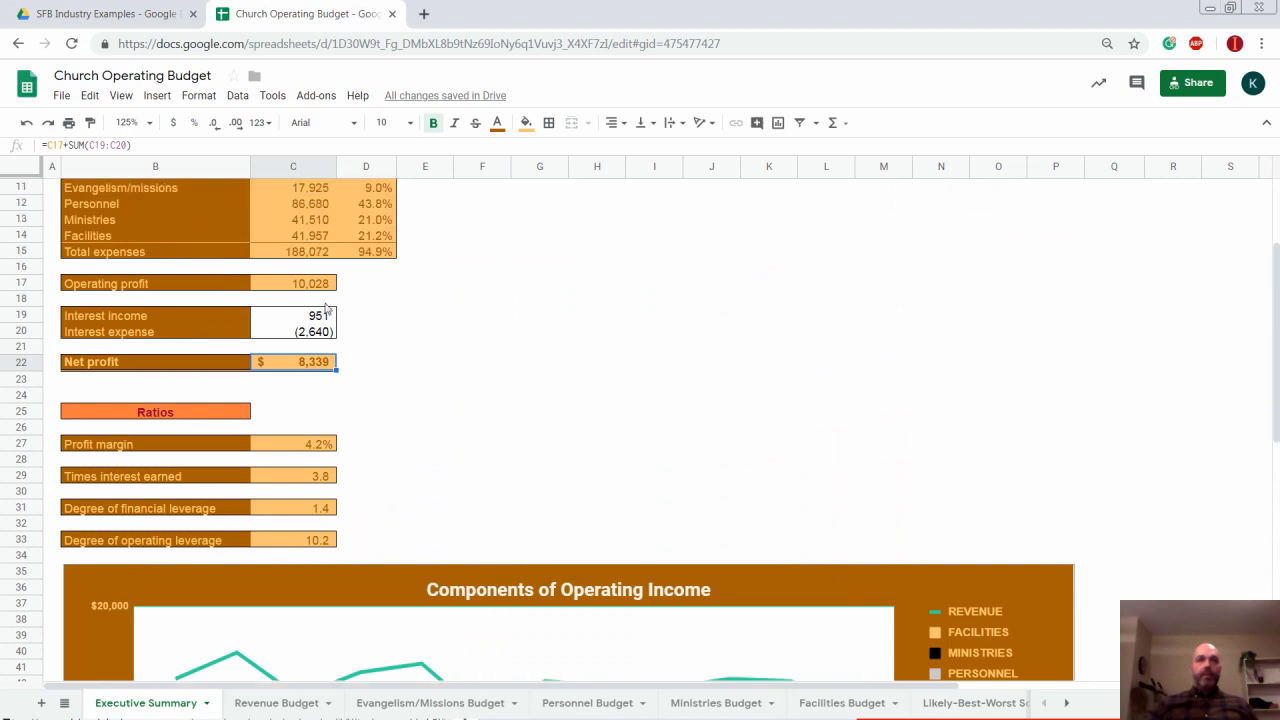
scroll(328, 306, "up", 1)
left_click(314, 316)
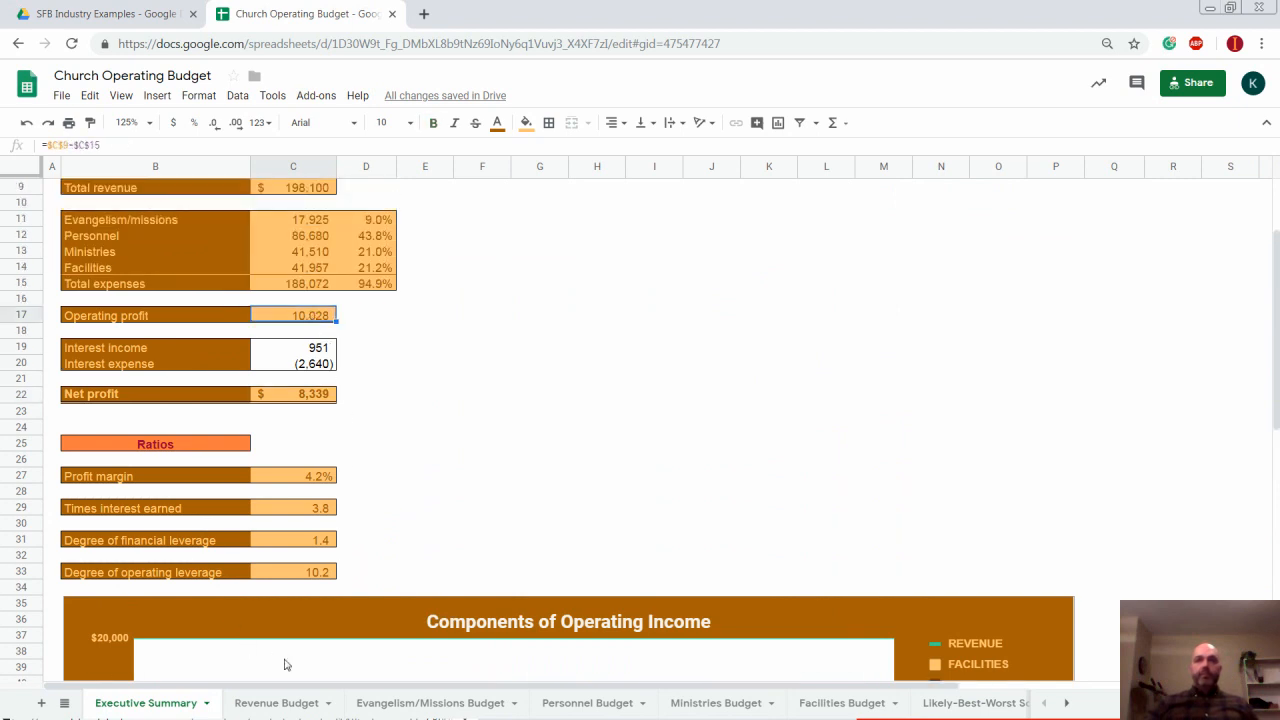
Return to the Likely-Best-Worst Scenario sheet and review the best case operating profit, the Scenario Ratios and the income statement.
left_click(948, 706)
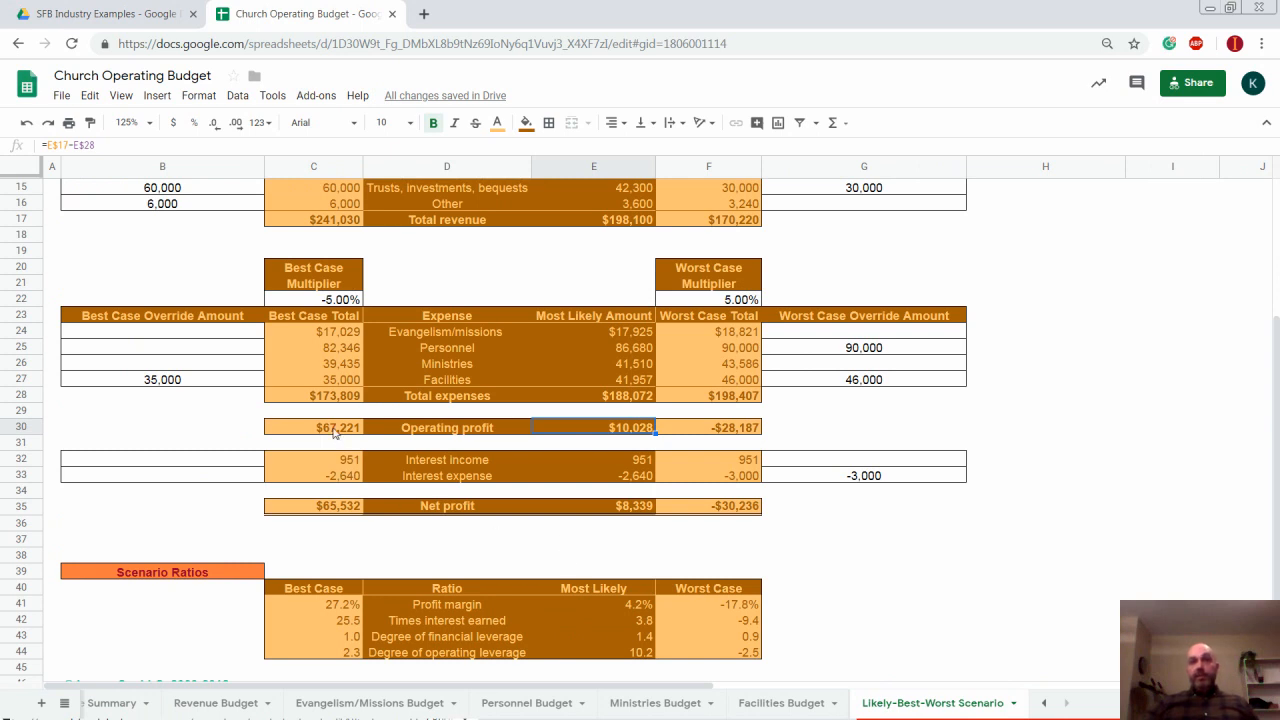
left_click(335, 428)
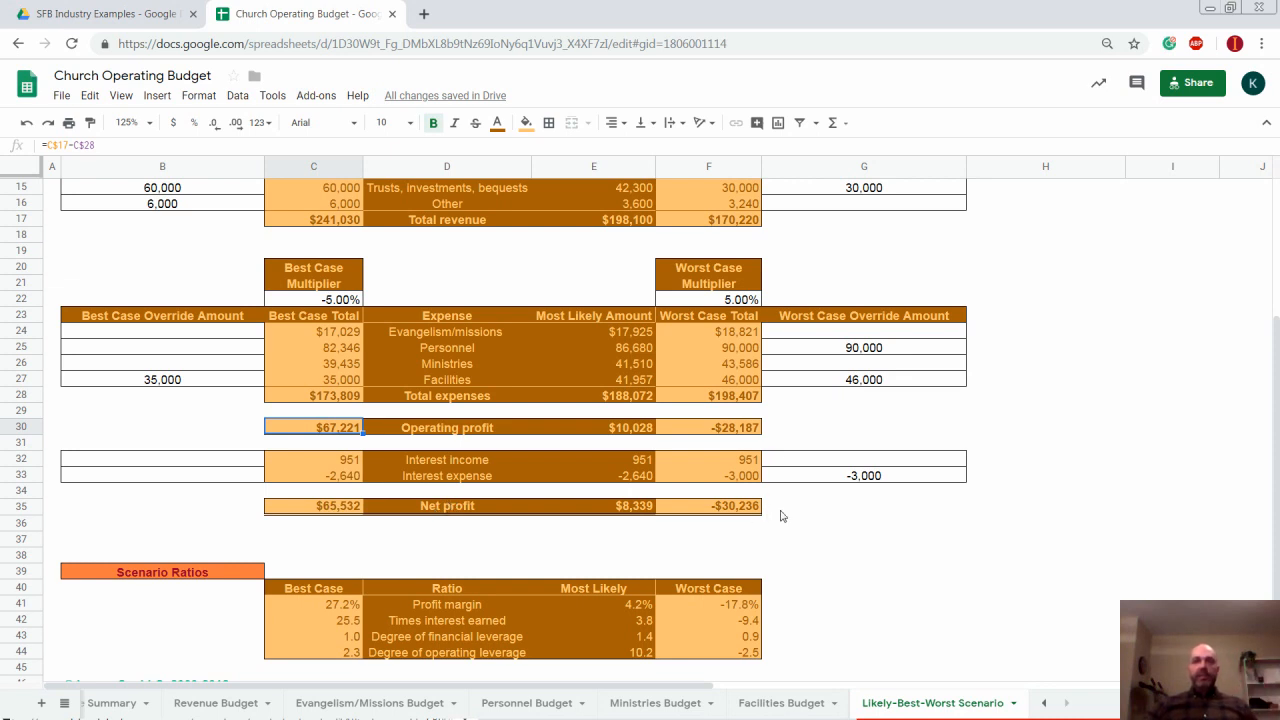
scroll(790, 510, "down", 2)
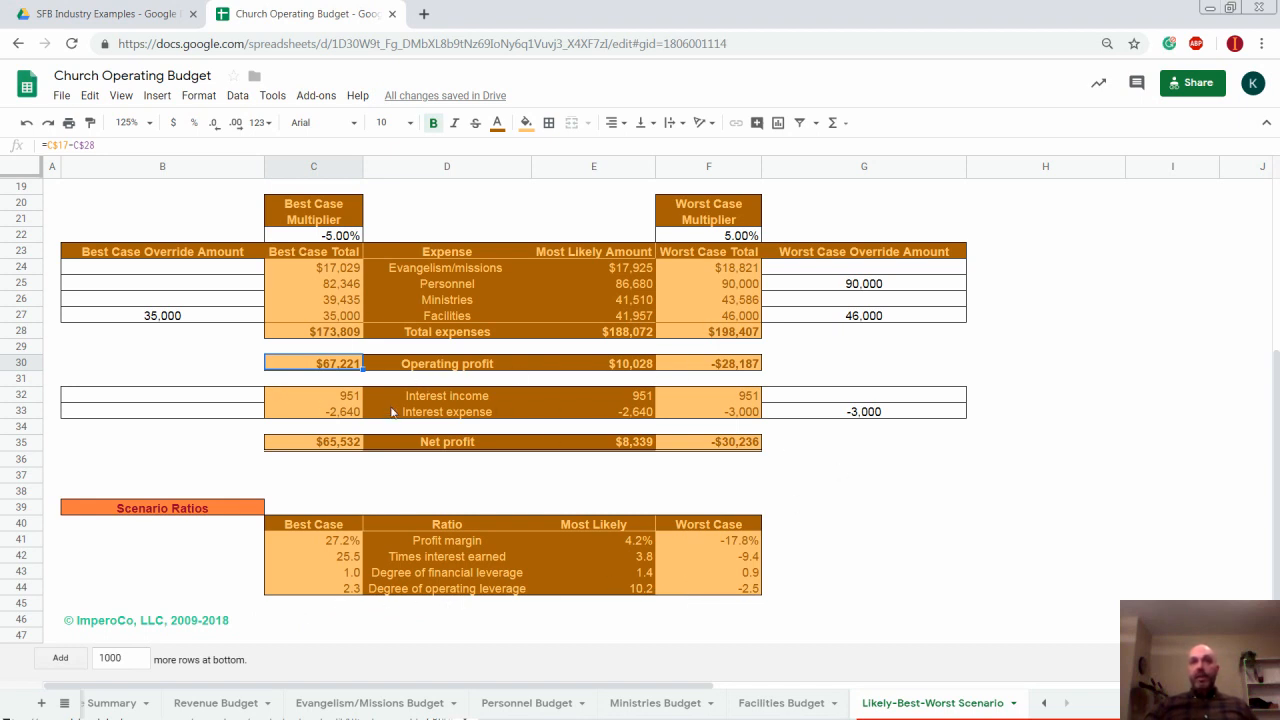
scroll(530, 327, "up", 2)
scroll(441, 366, "up", 1)
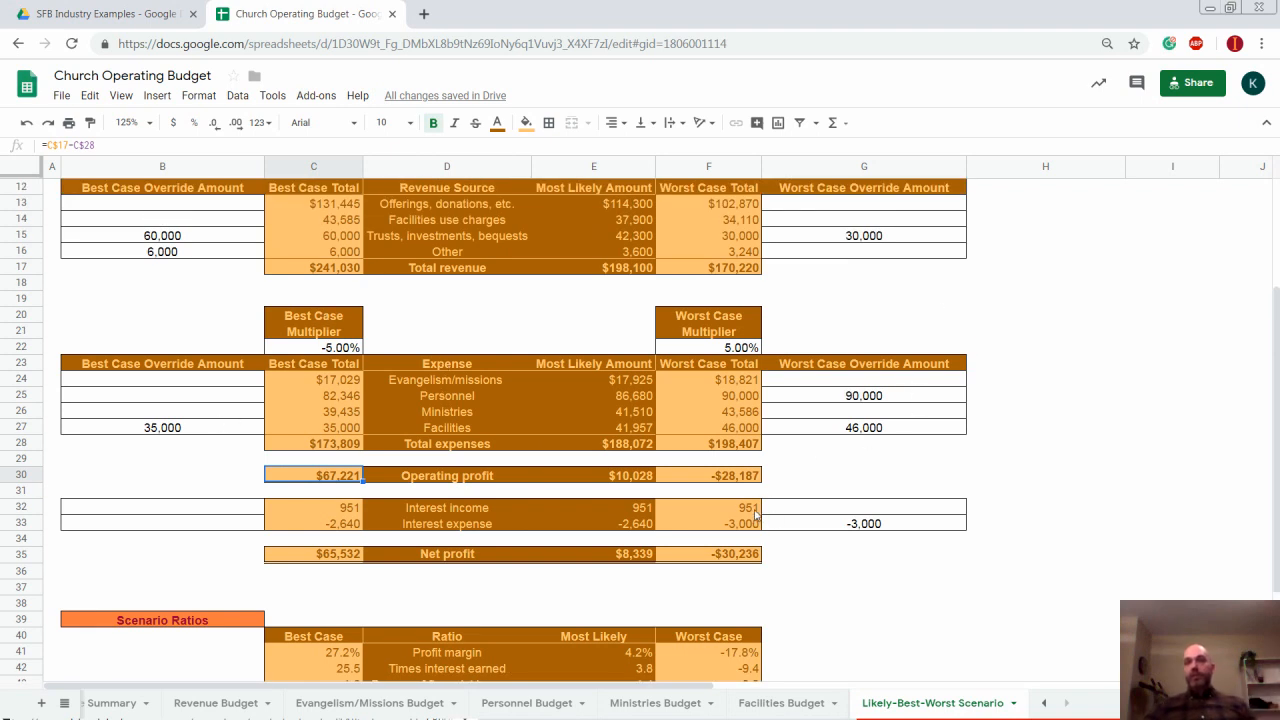
scroll(534, 440, "up", 4)
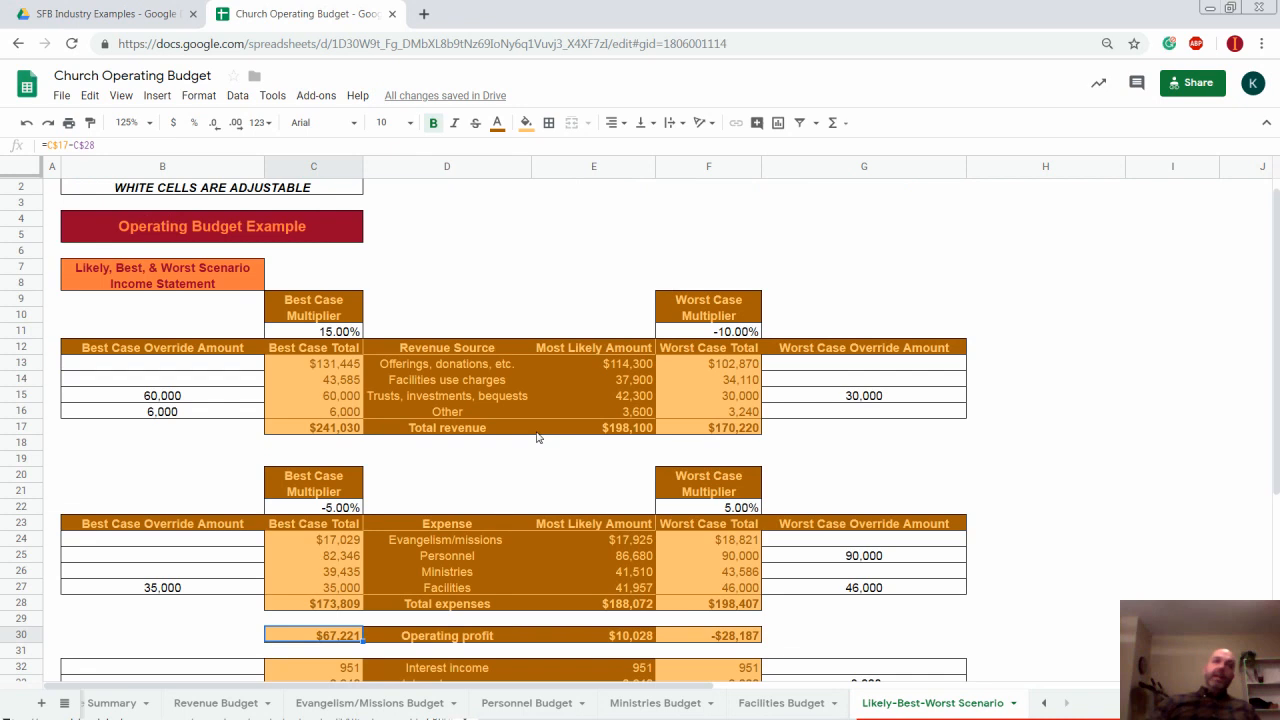